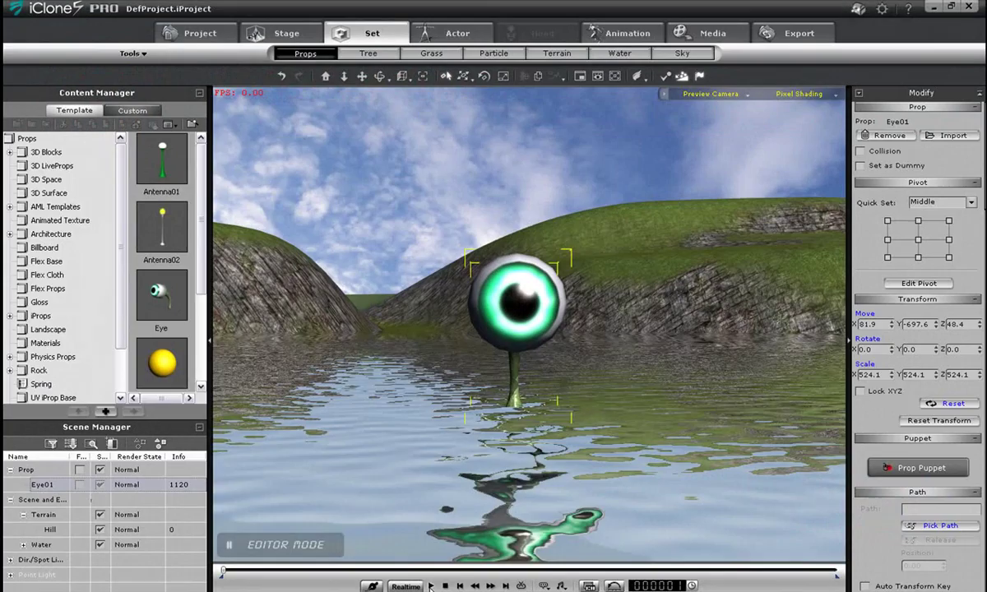
- Play back Eye01's timeline animation so the eyeball moves above the swamp water
click(431, 585)
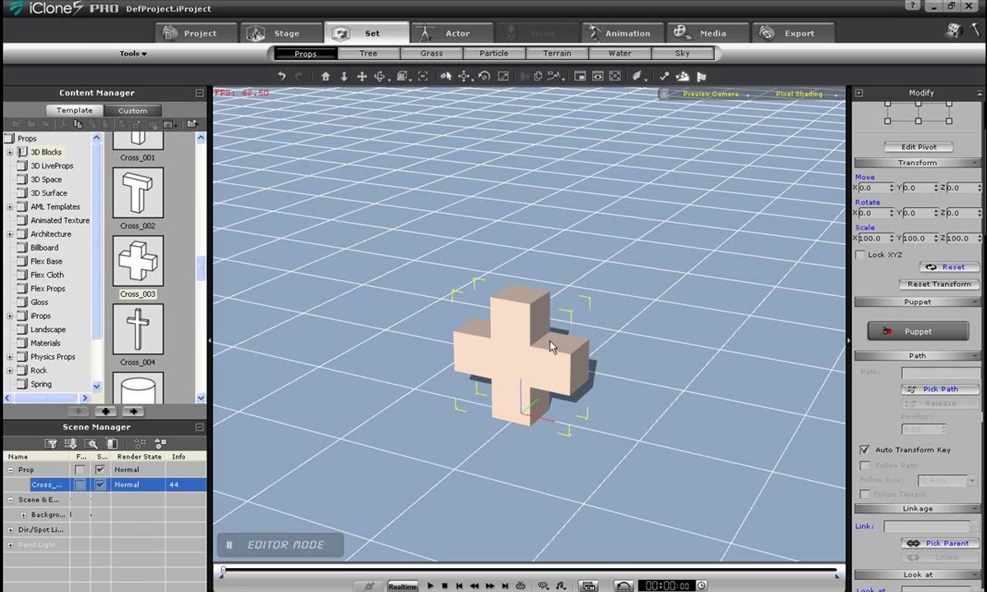
- View Cross_003 head-on, try moving it on the grid, then undo back to the origin
right_drag(519, 394, 598, 400)
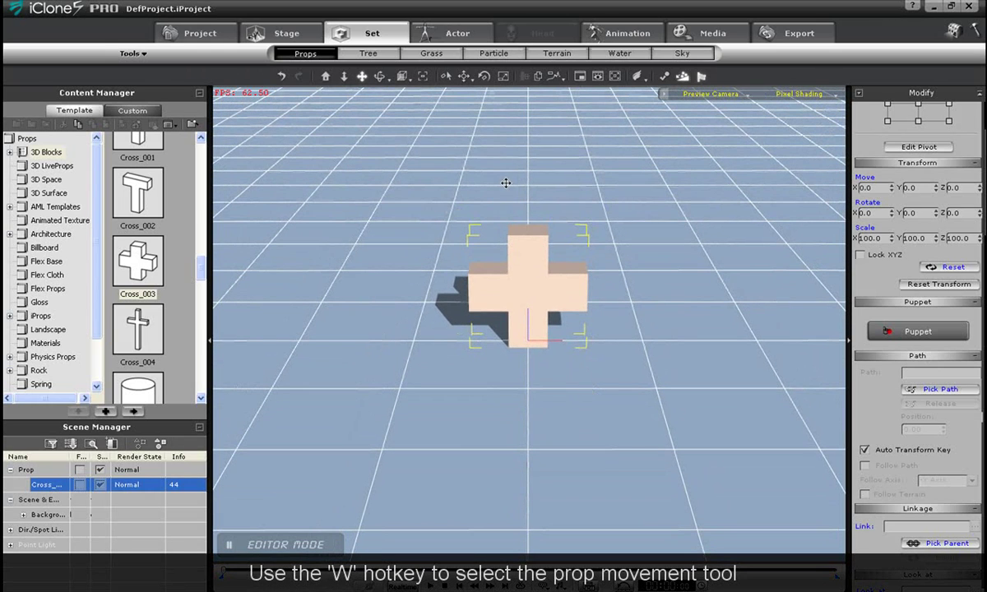
drag(518, 304, 529, 334)
key(ctrl+z)
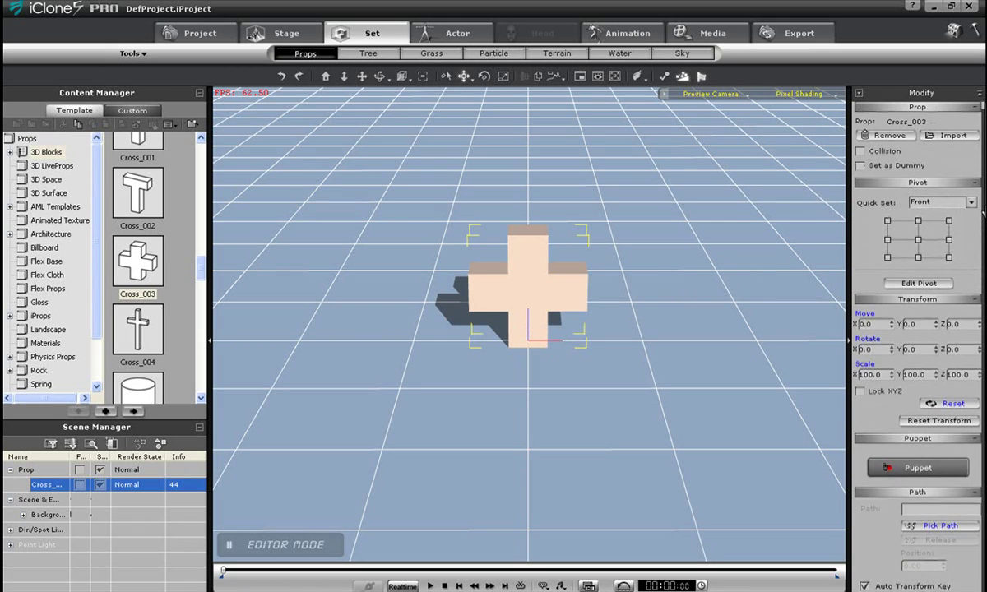
- Open Prop Puppet for the cross and preview the Horizontal move mode
scroll(910, 336, down, 1)
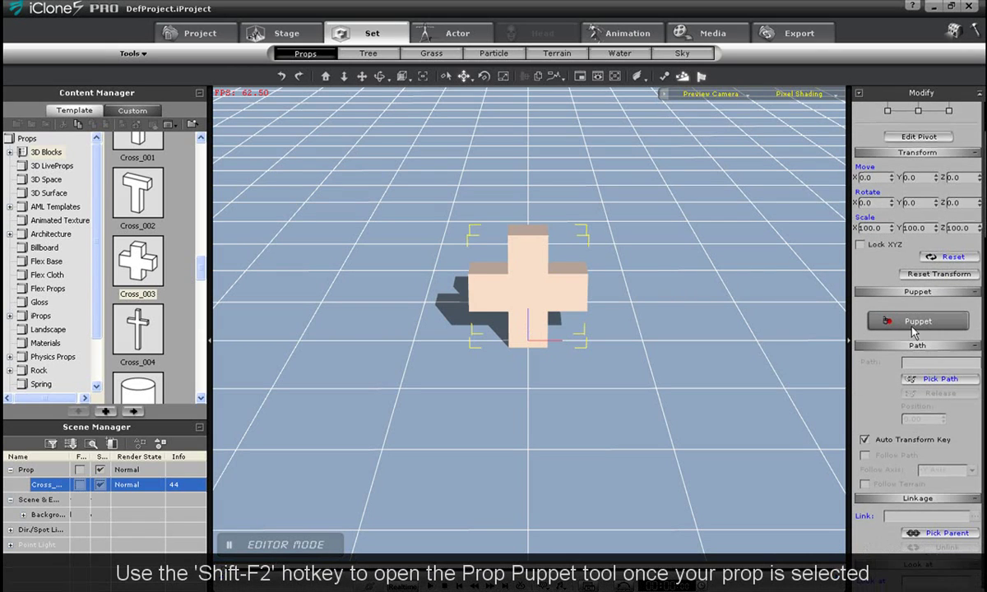
click(911, 327)
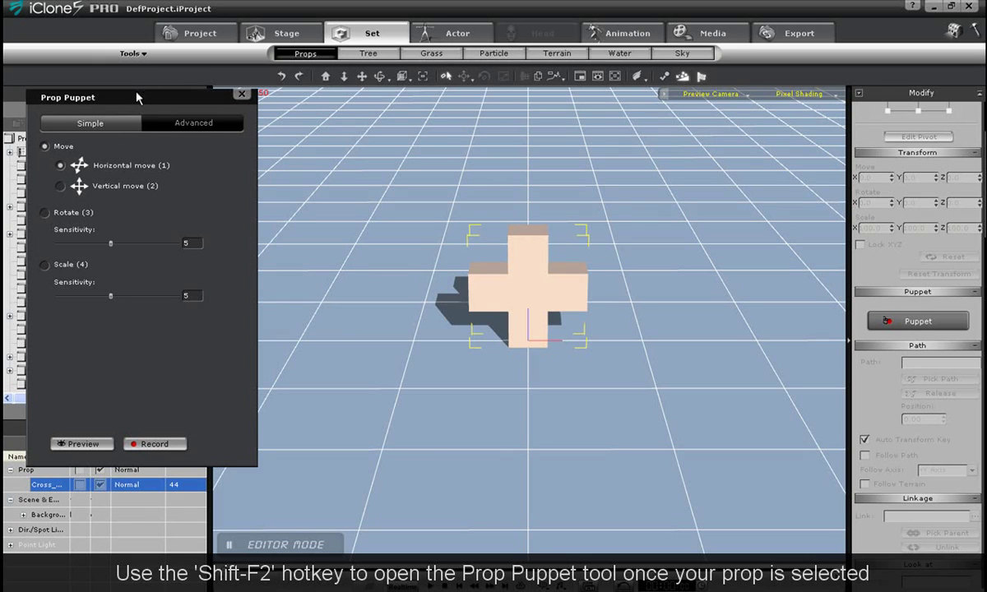
drag(137, 97, 108, 97)
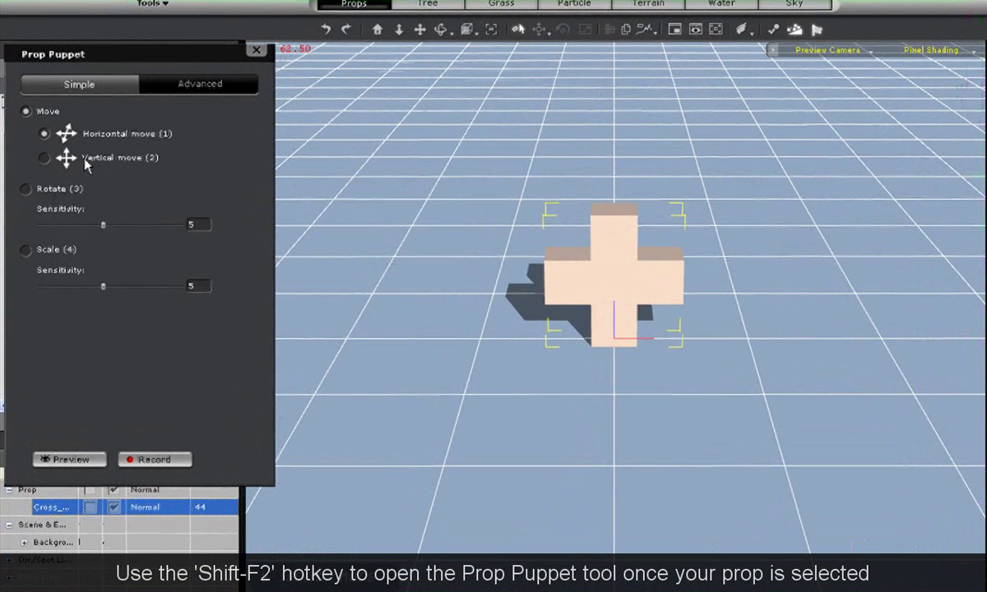
click(70, 460)
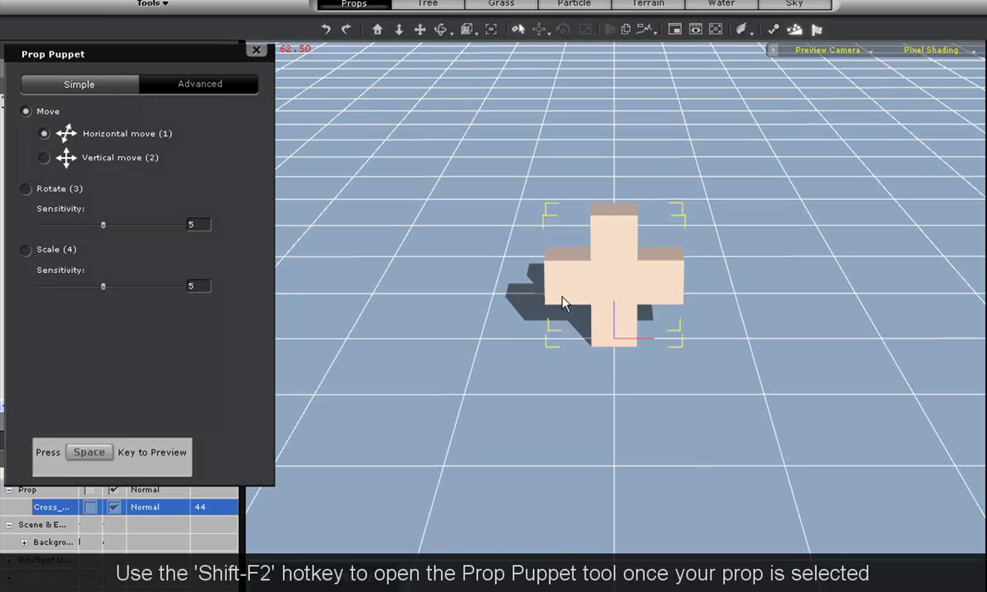
key(space)
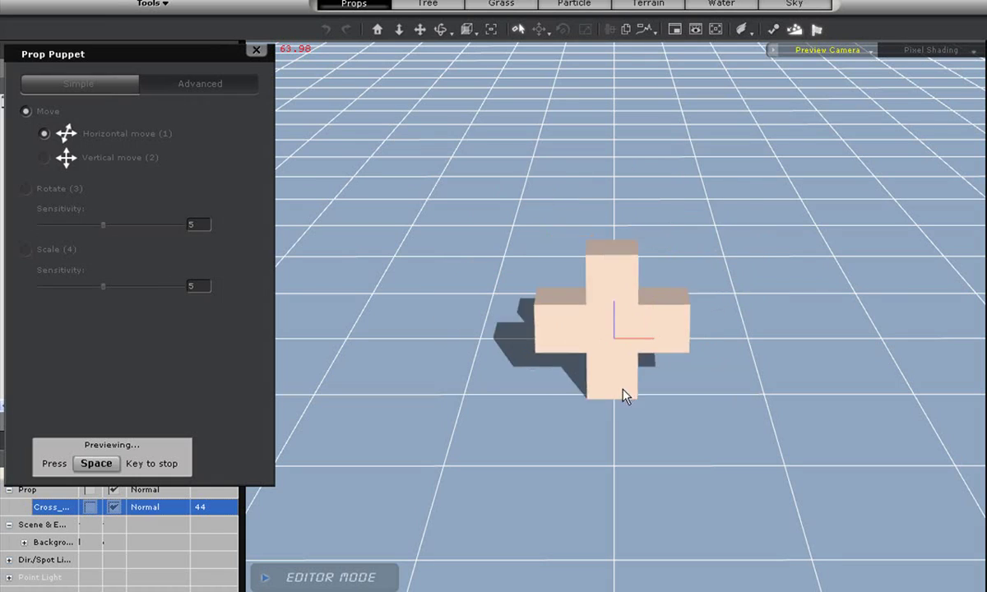
key(space)
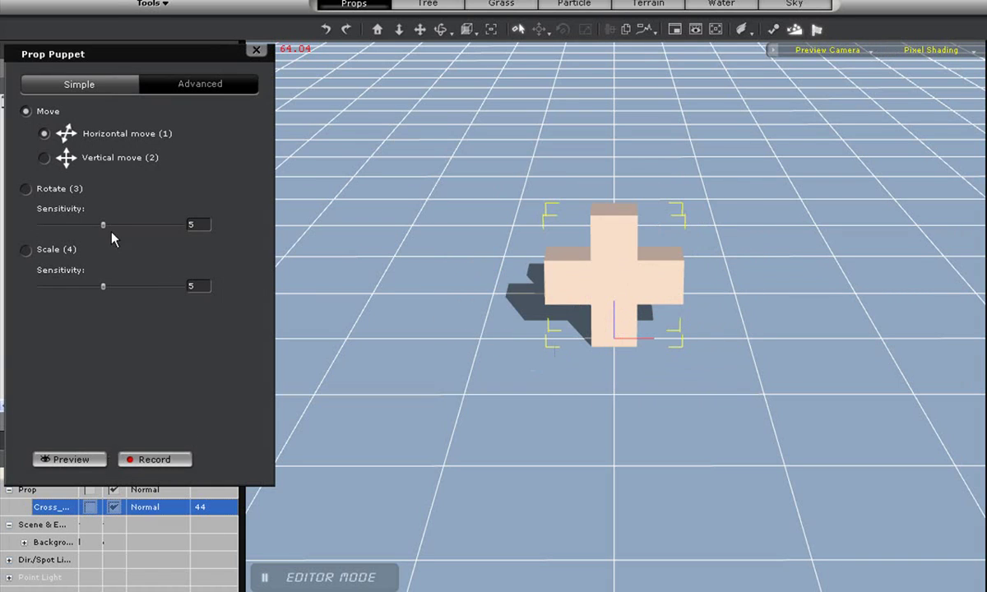
- Switch to Vertical move and preview the cross puppeting up and down
click(45, 157)
click(89, 460)
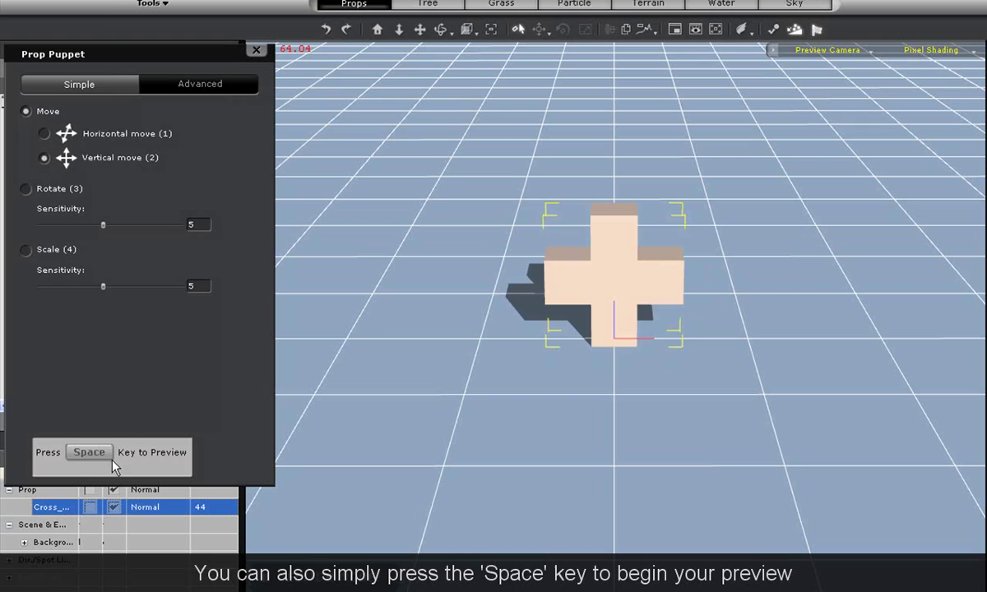
key(space)
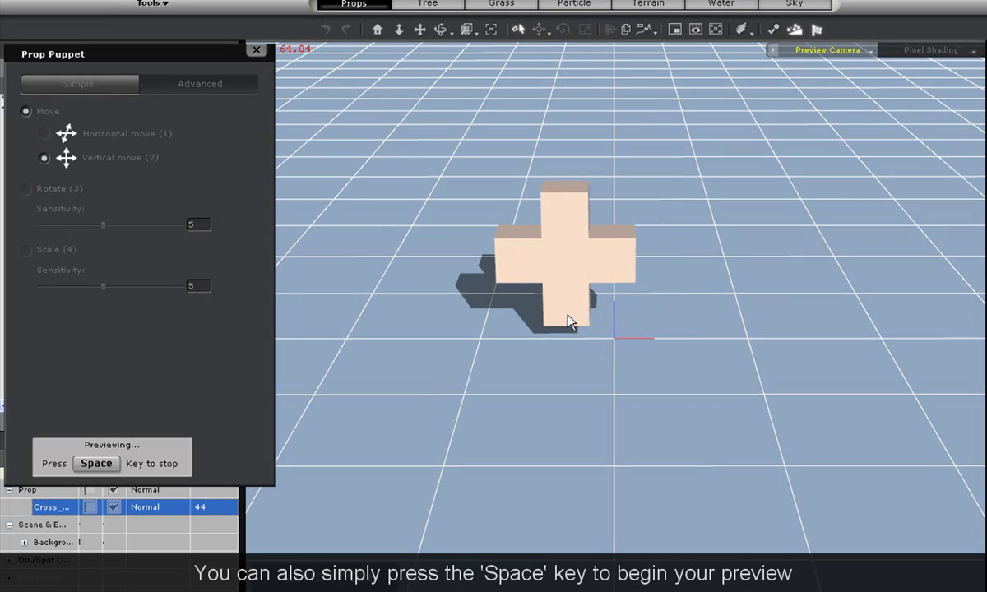
key(space)
click(26, 189)
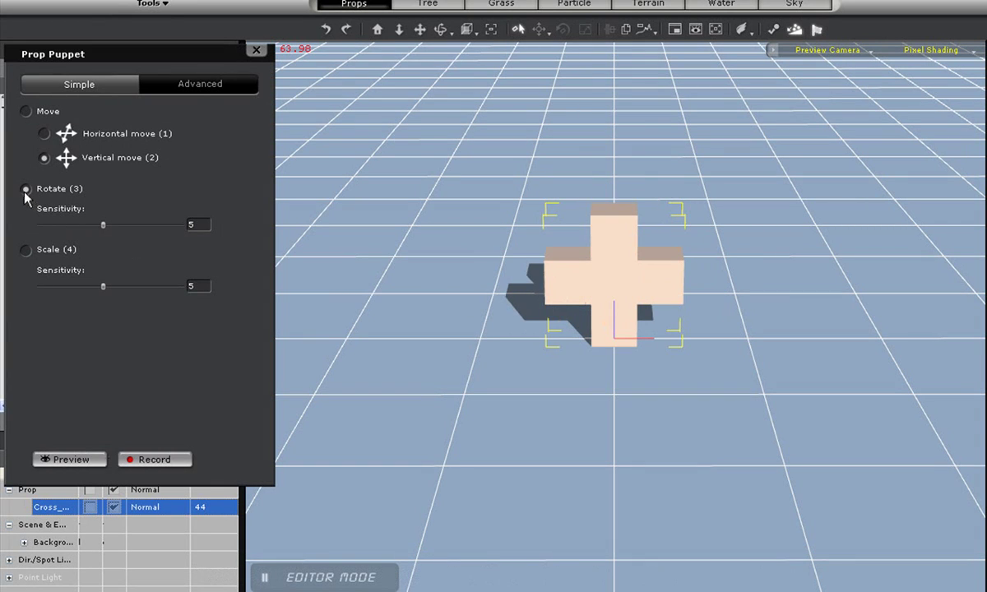
click(69, 460)
key(space)
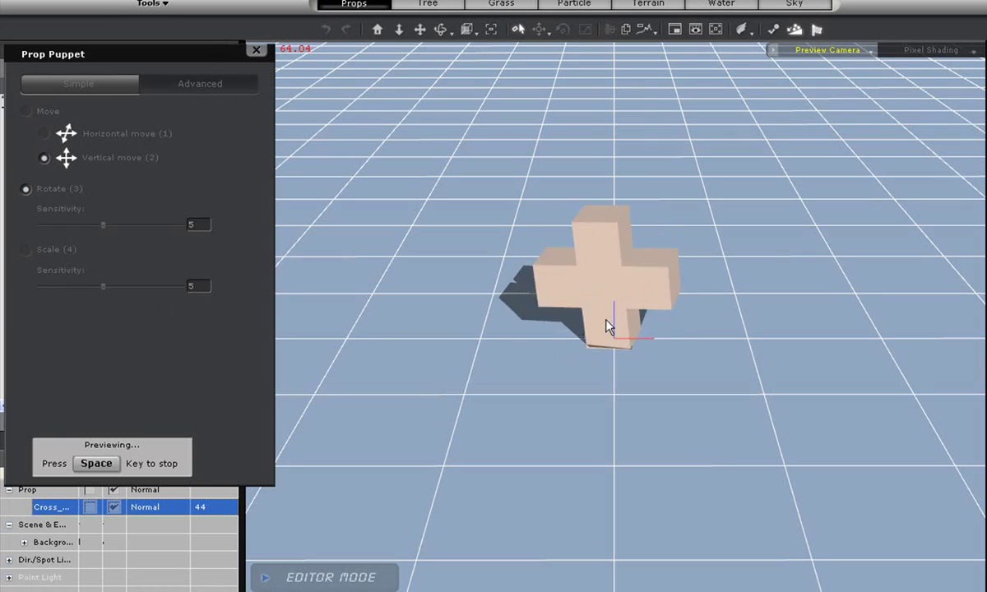
key(space)
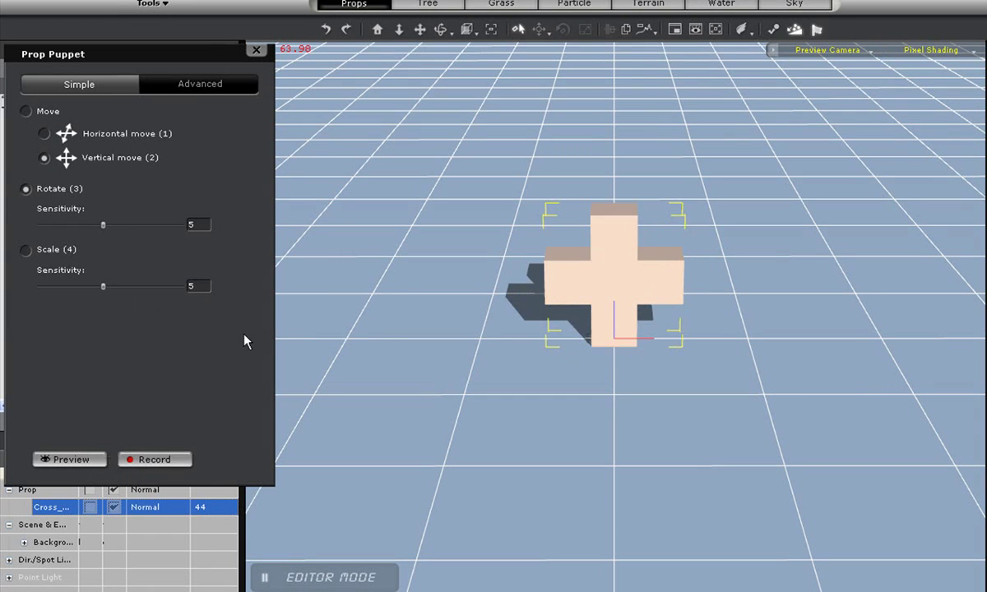
click(26, 251)
click(69, 459)
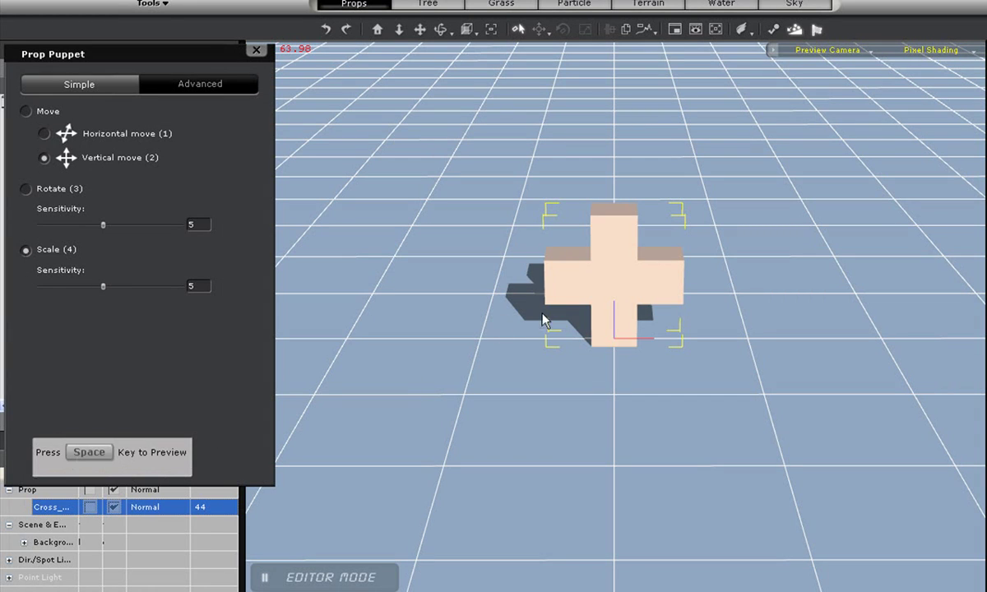
key(space)
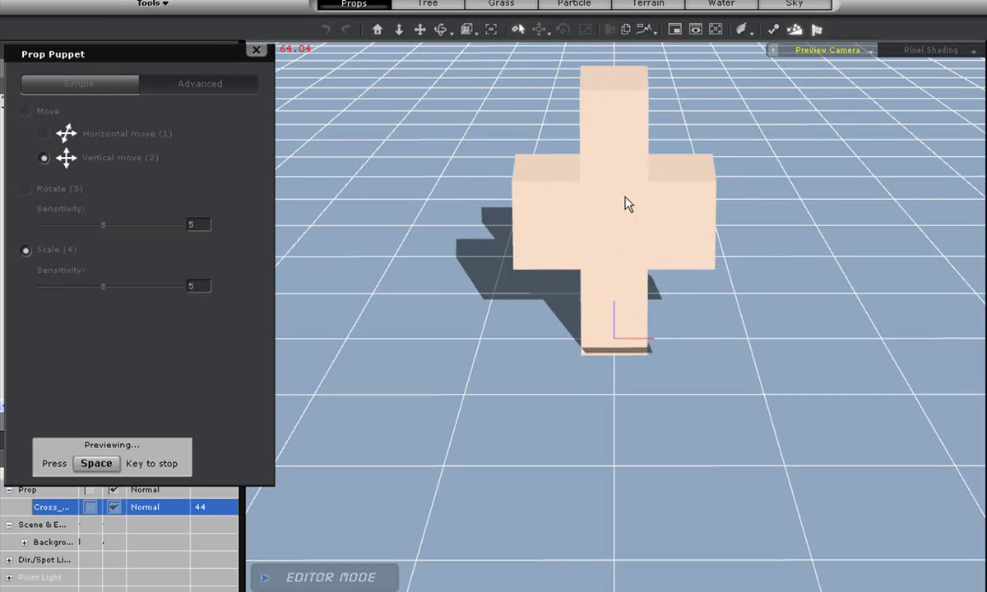
key(space)
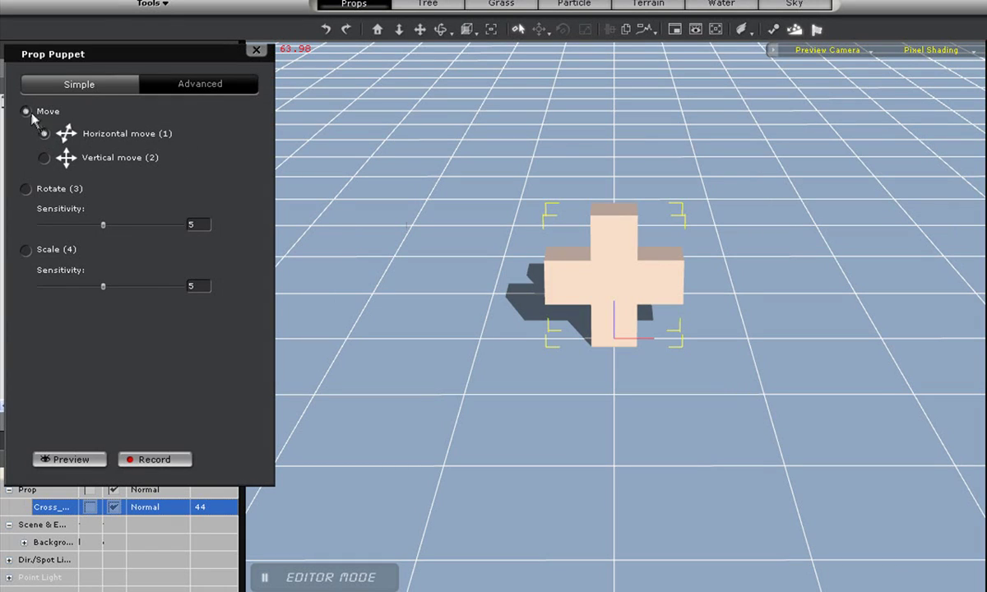
click(69, 459)
key(space)
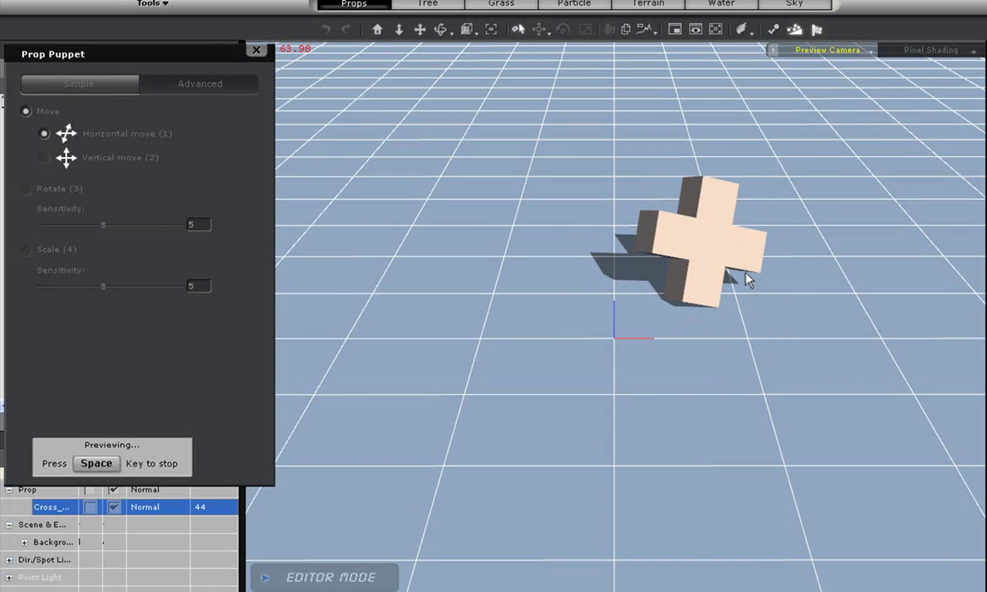
key(space)
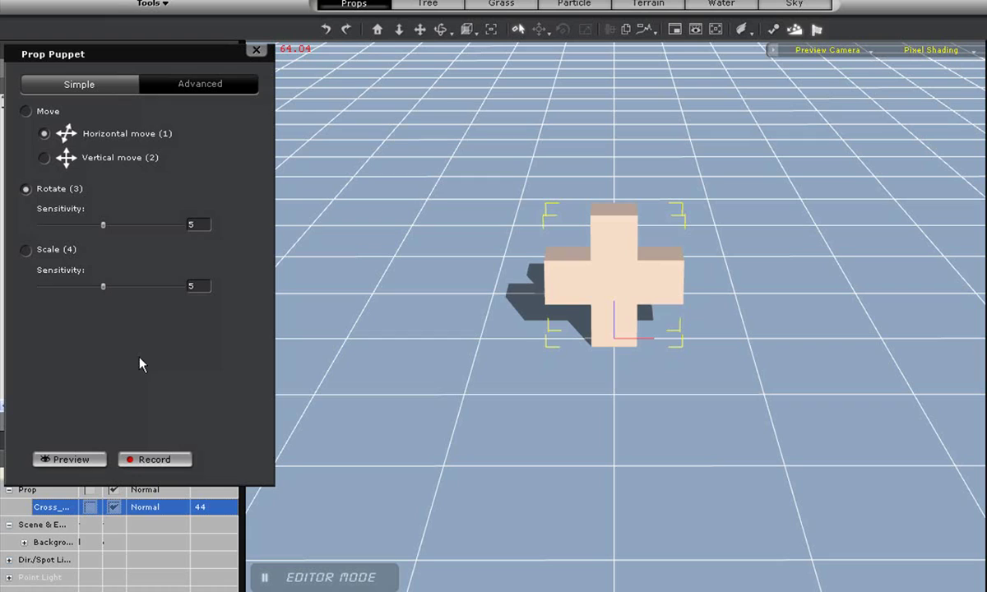
- In the Advanced puppet settings, set Move Z to 500 and preview the movement
click(206, 86)
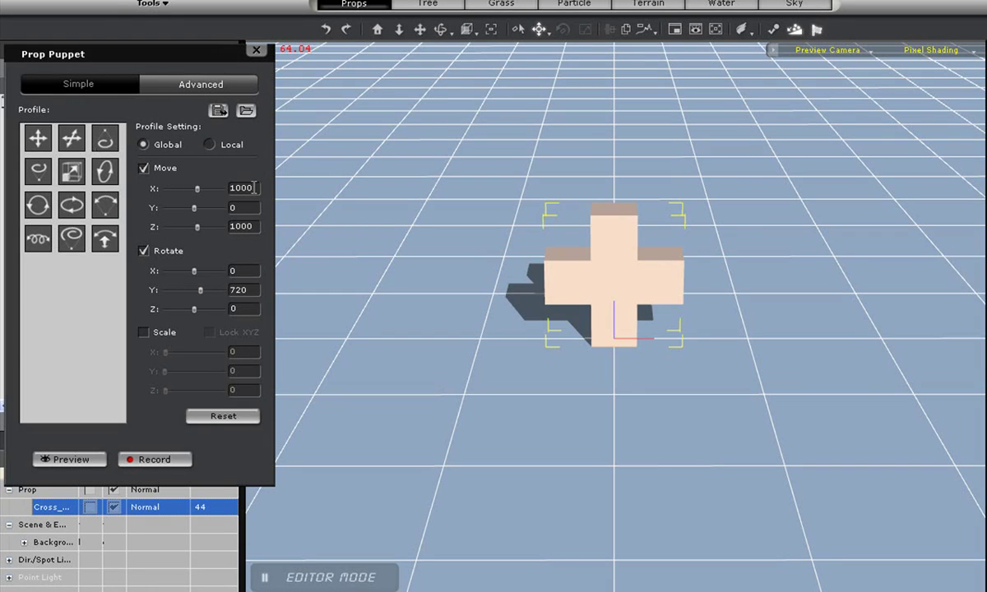
double_click(249, 225)
text(00)
click(69, 459)
key(space)
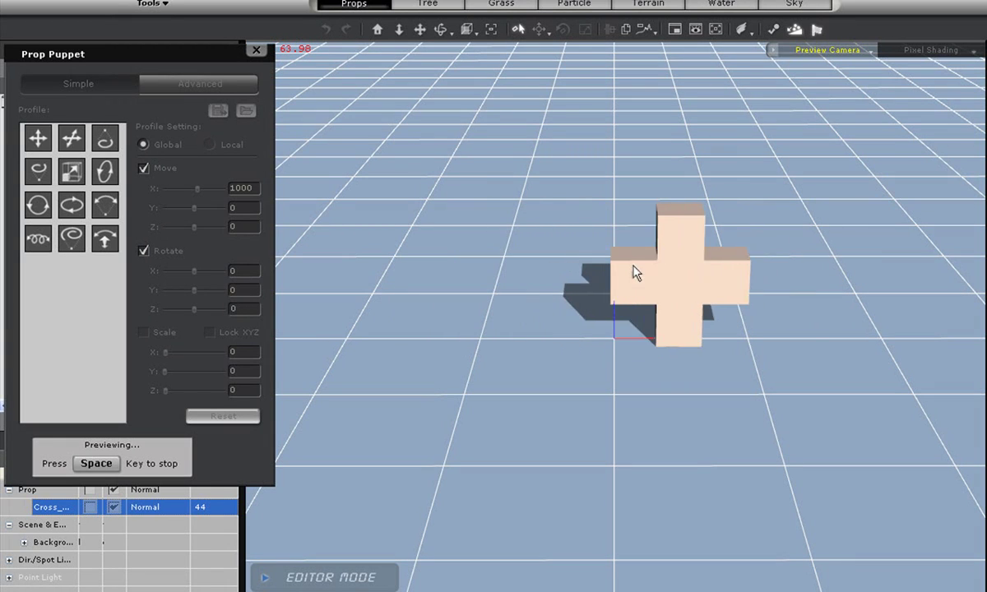
key(space)
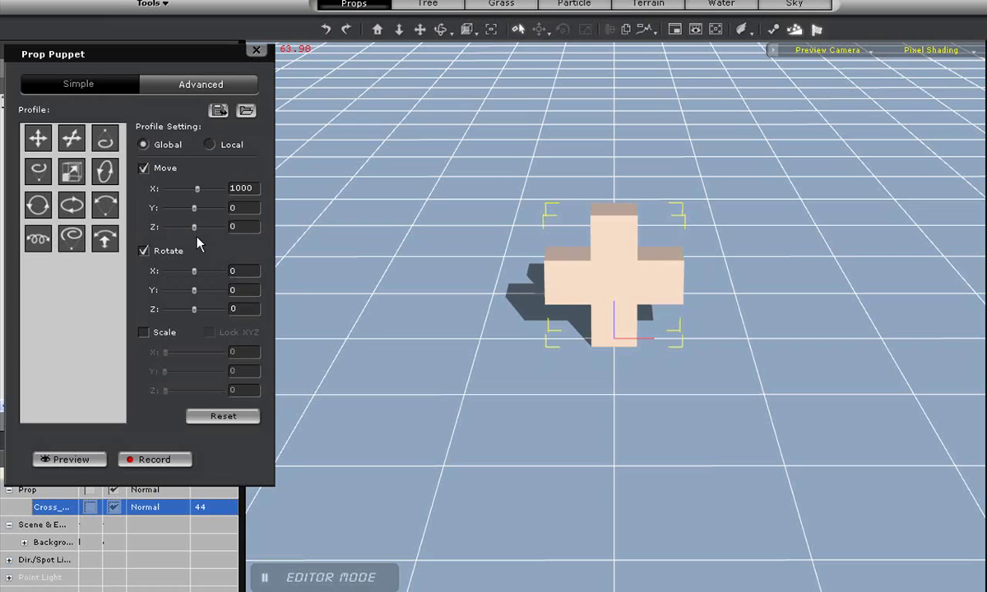
- Edit Move Y and preview the cross puppeted with Move X 1000, Y 500, Z 500
double_click(233, 207)
click(83, 462)
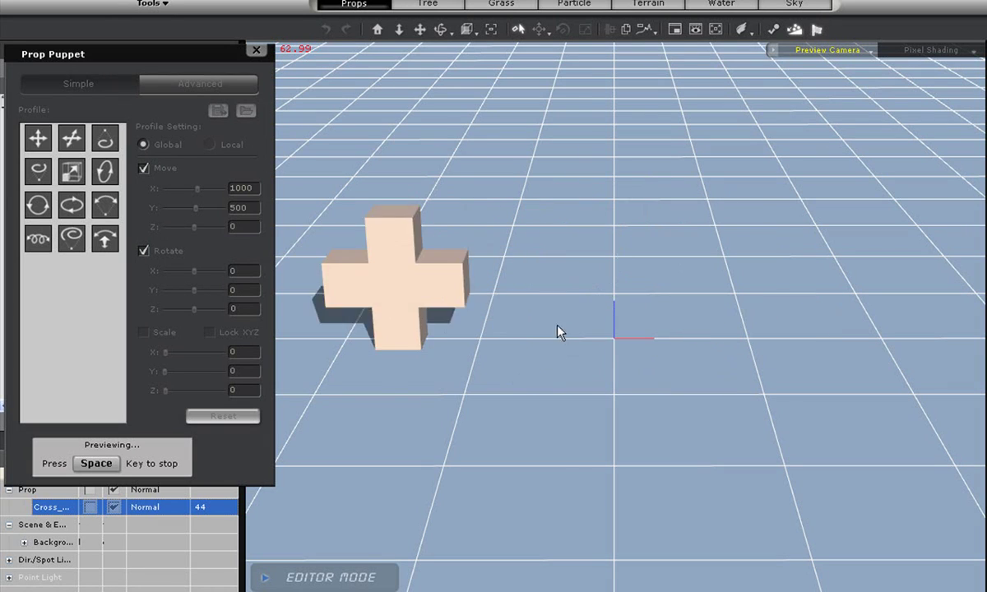
key(space)
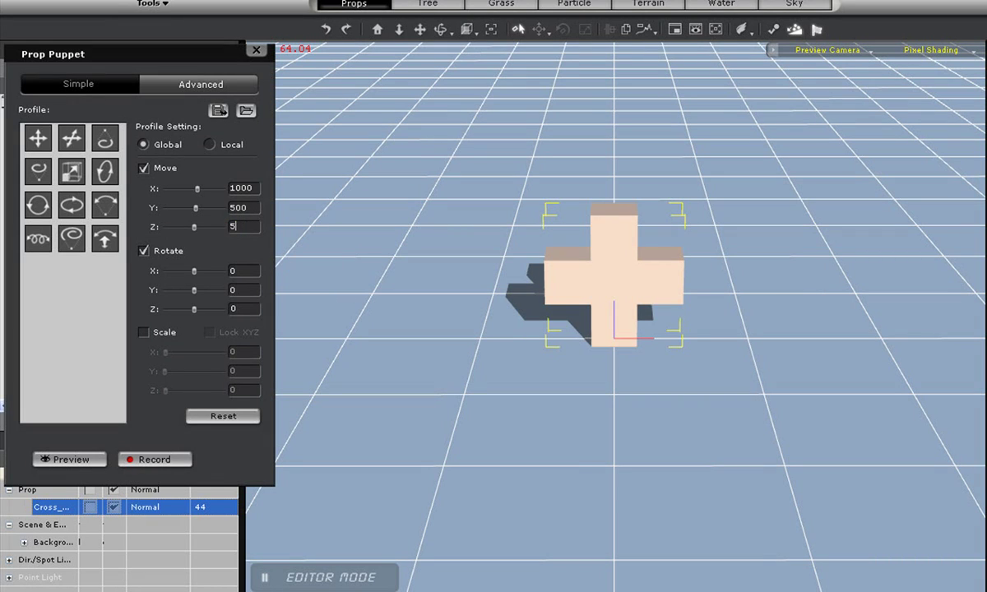
click(79, 461)
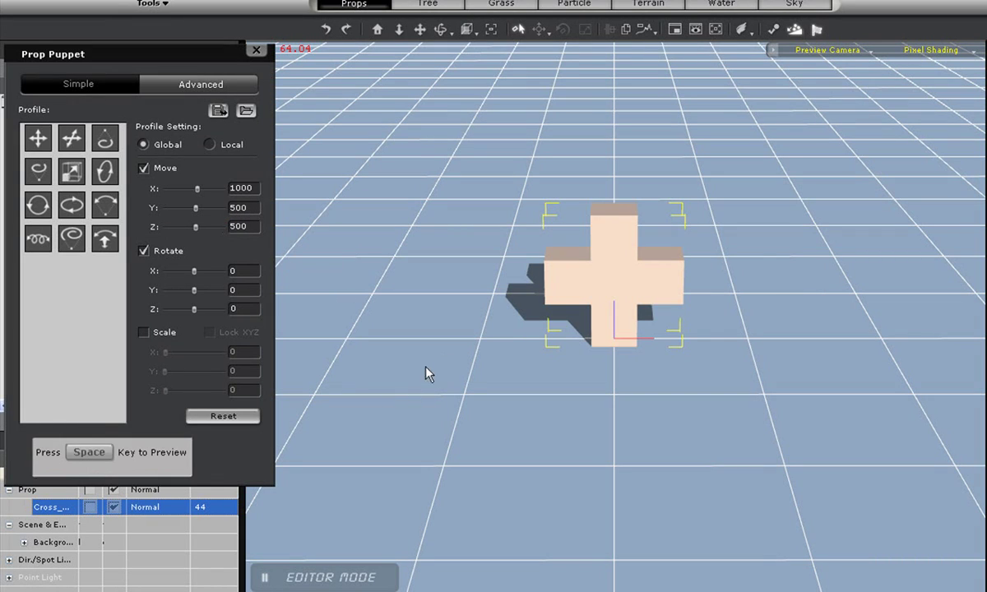
key(space)
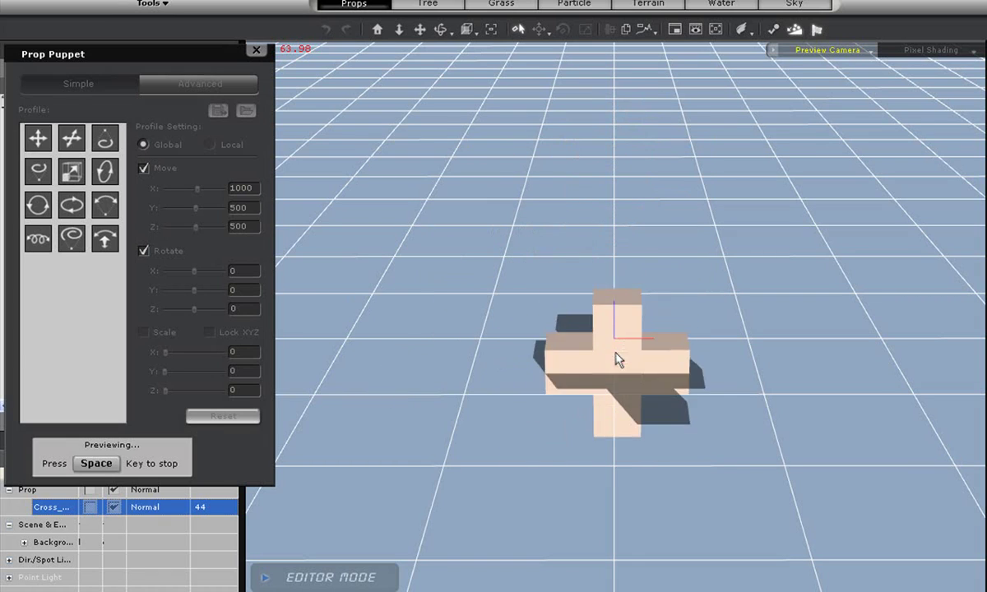
key(space)
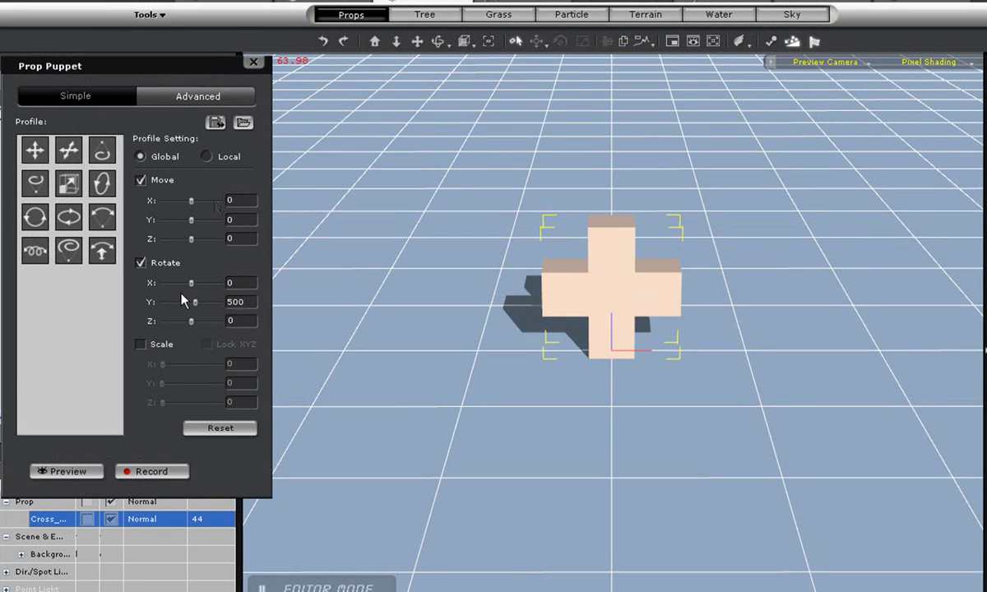
- Preview puppet rotation of the cross around Y, then around X, at strength 500
click(92, 470)
key(space)
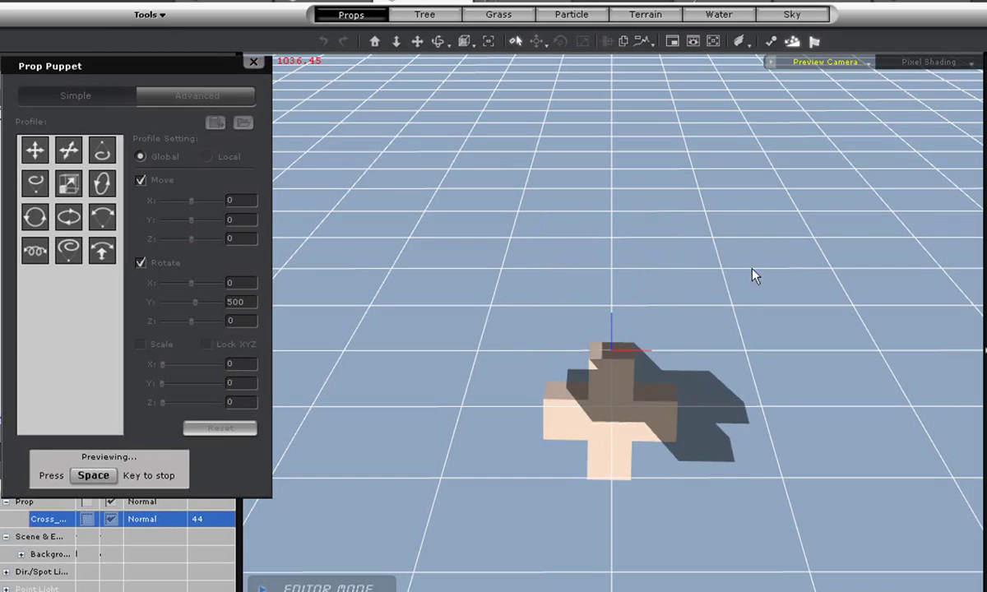
key(space)
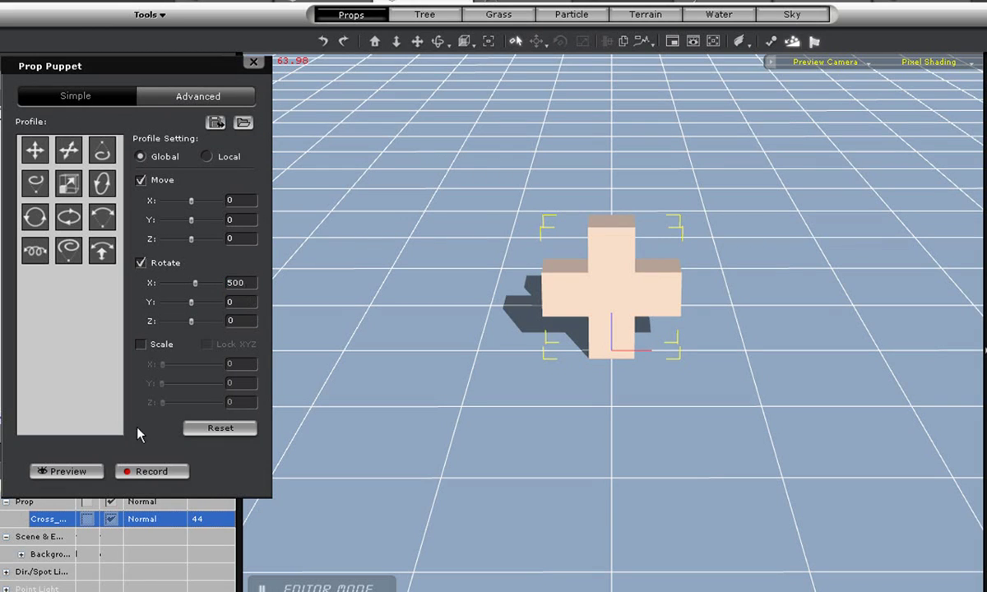
click(91, 470)
key(space)
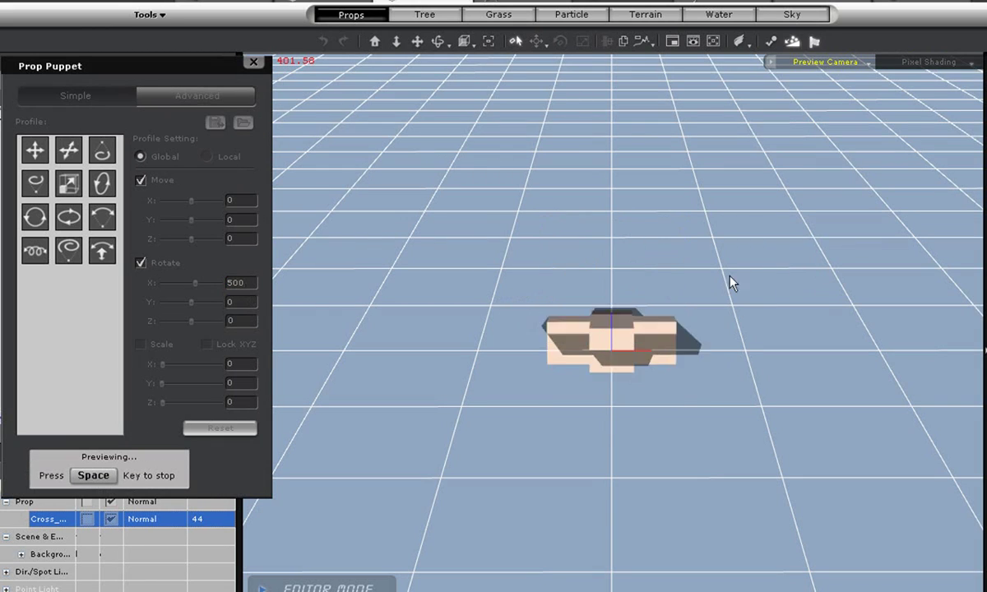
key(space)
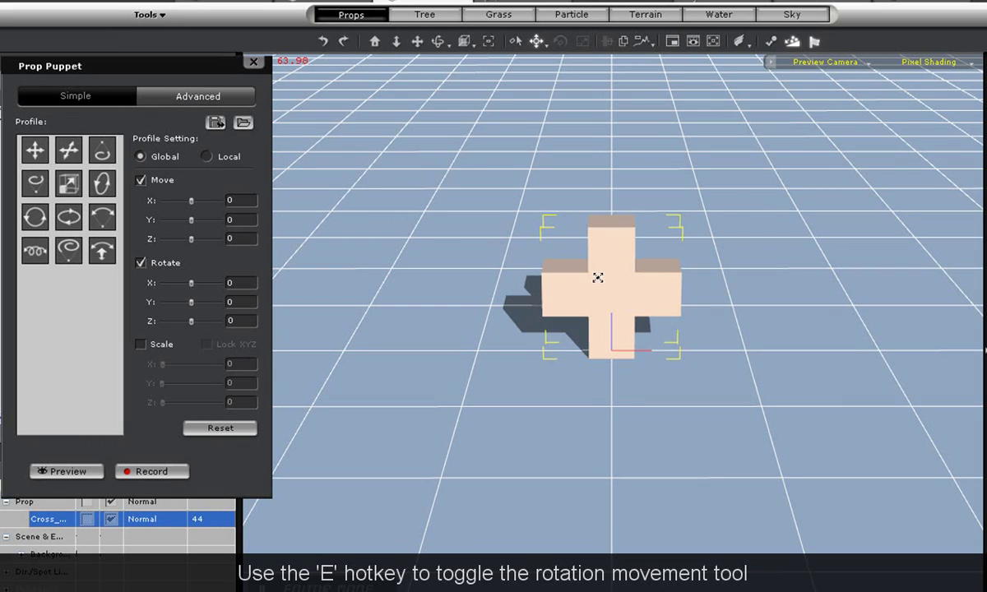
- Turn the cross to show its side faces and preview Move X 500 puppeting
drag(617, 295, 648, 290)
key(e)
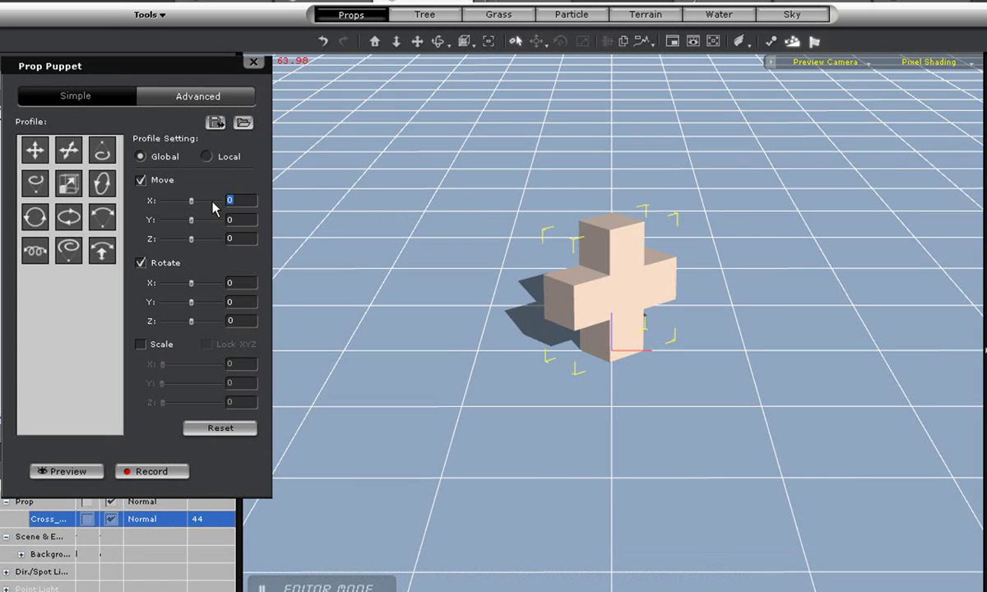
click(82, 473)
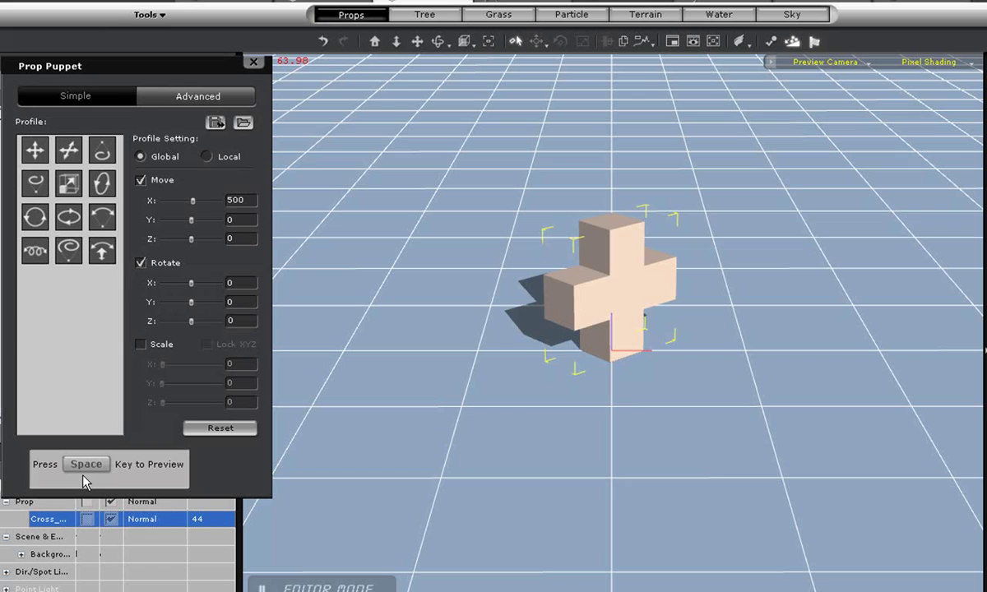
key(space)
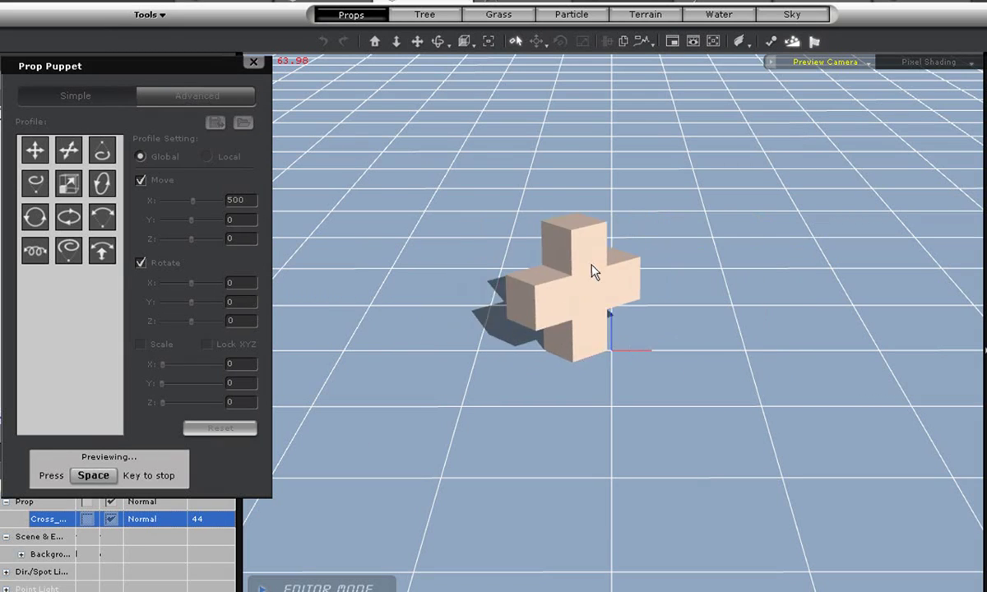
key(space)
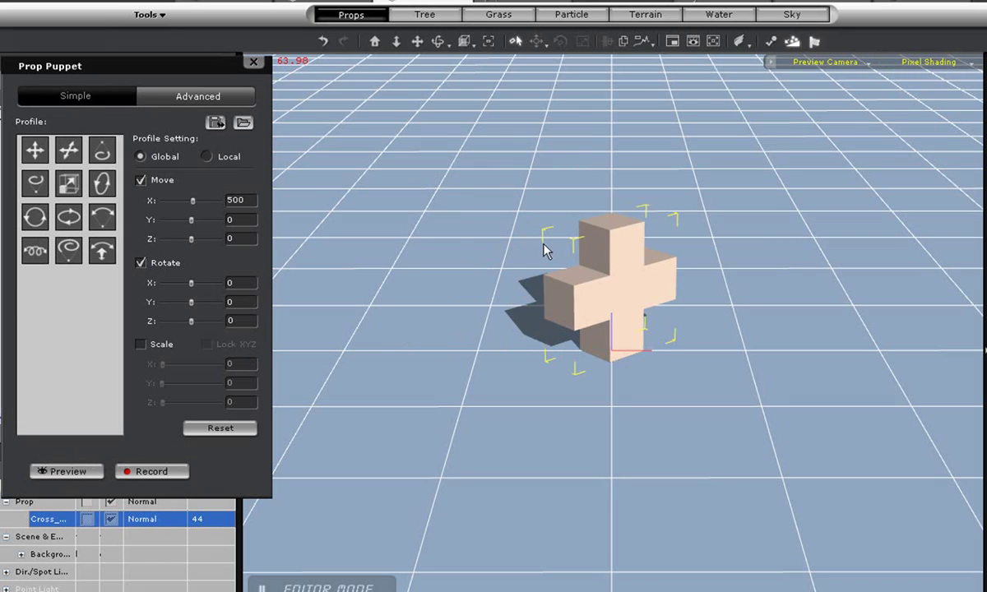
- Switch the profile to Local and preview puppeting with Move X and Y 500
click(207, 157)
click(69, 472)
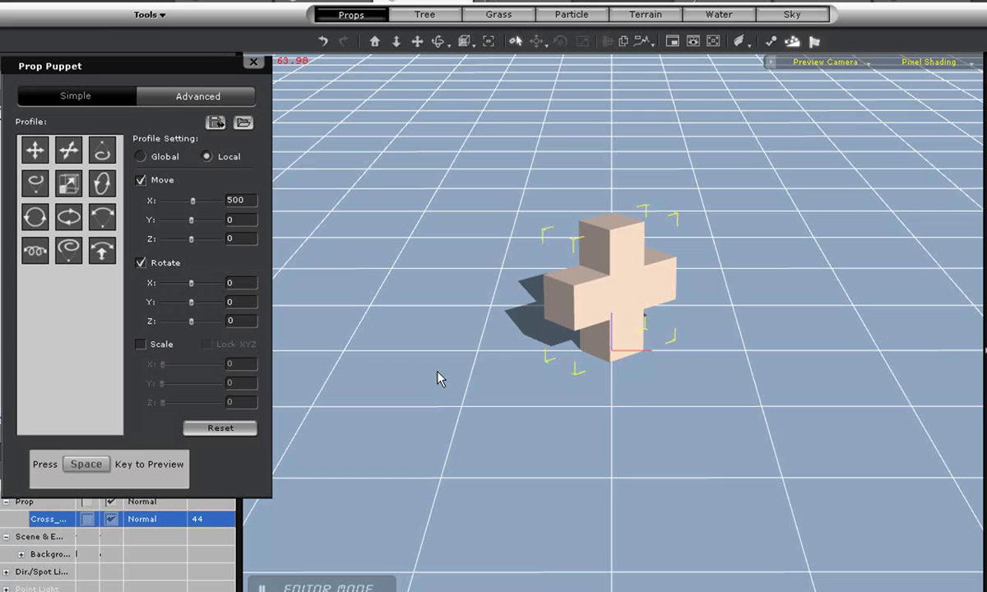
key(space)
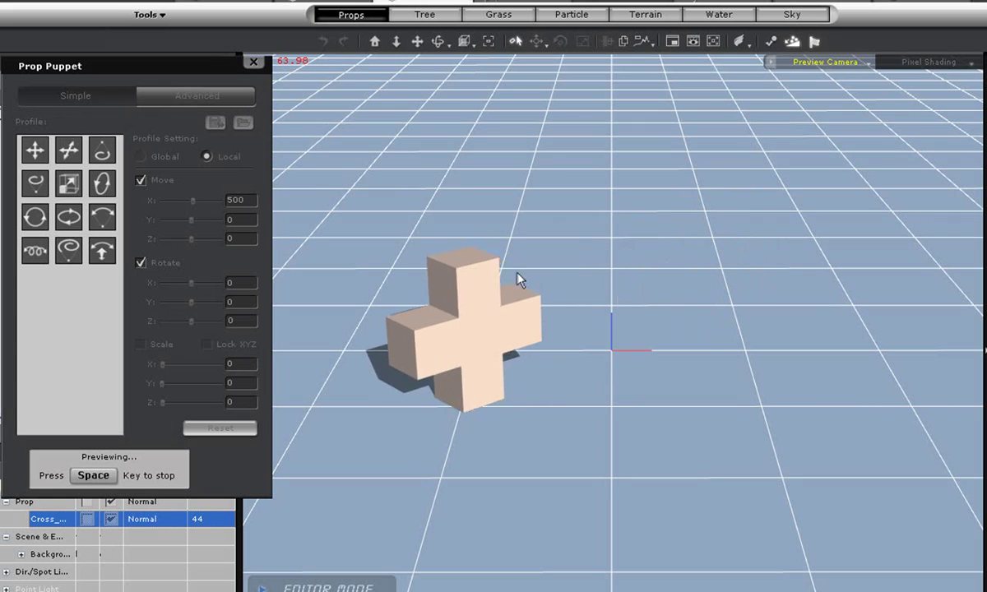
key(space)
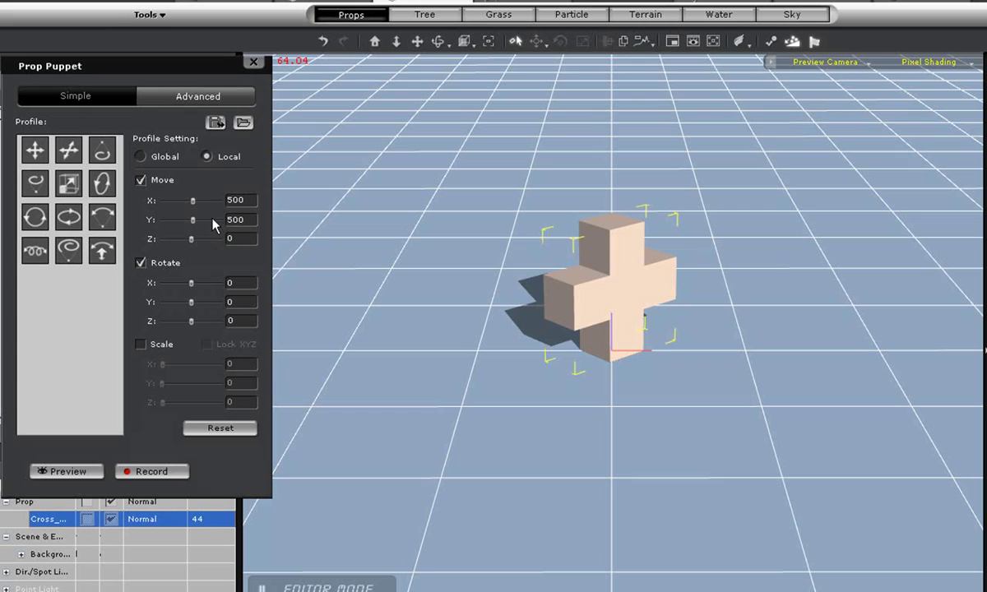
key(space)
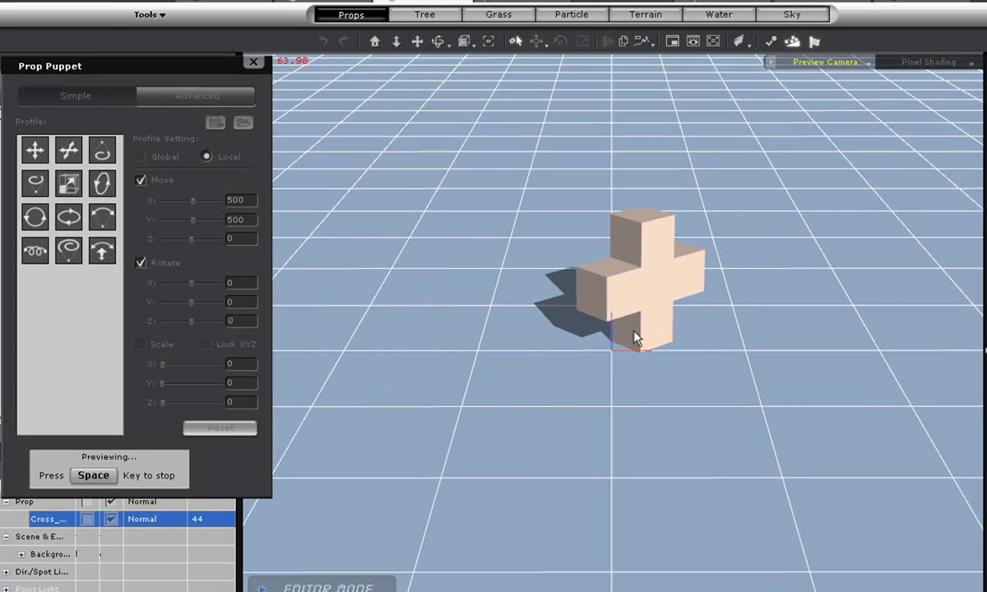
- Preview Move X/Z 1000 with Rotate Y 720 puppeting globally, then in Local space
key(space)
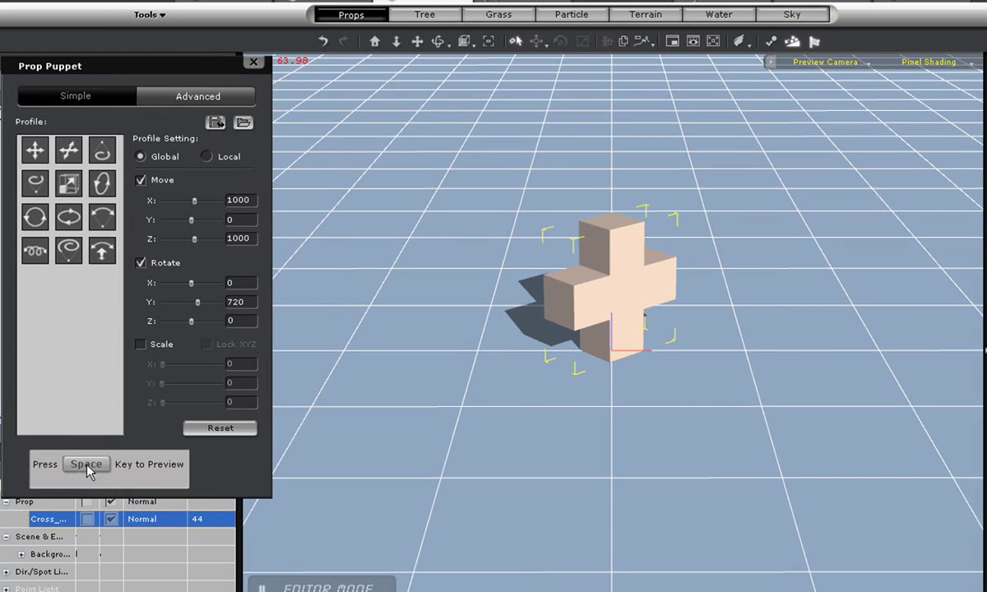
key(space)
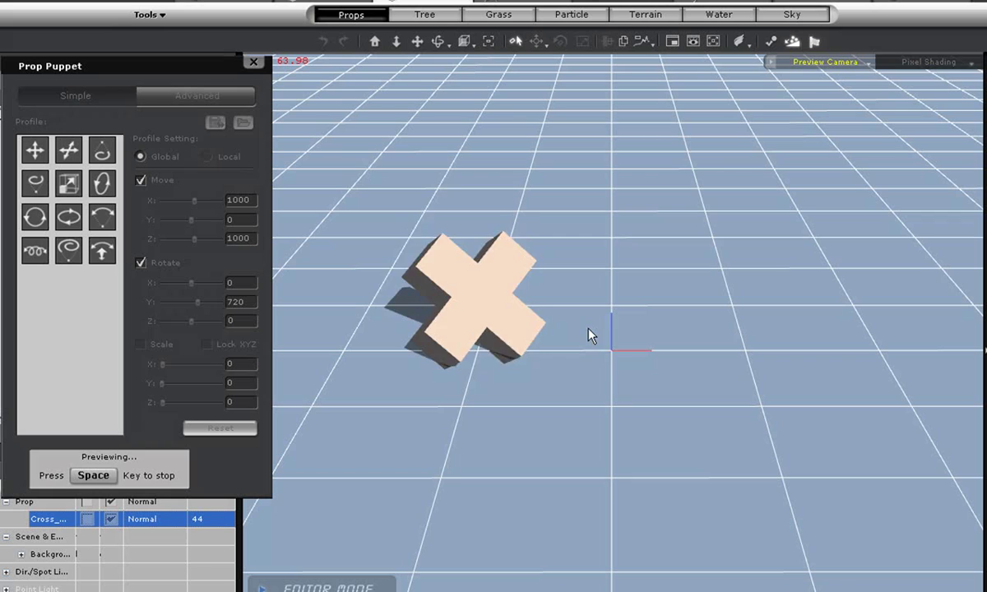
key(space)
click(206, 157)
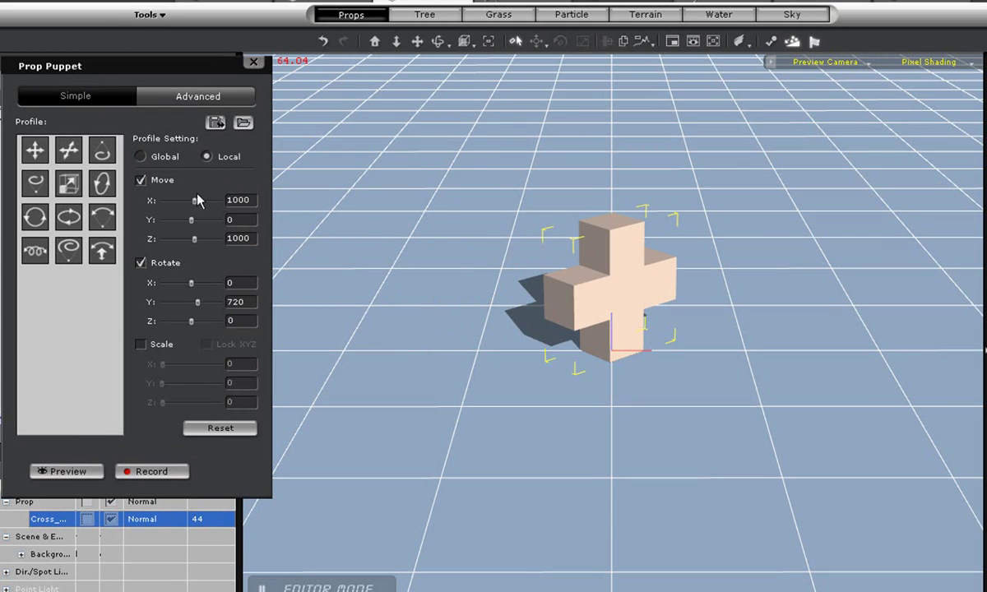
key(space)
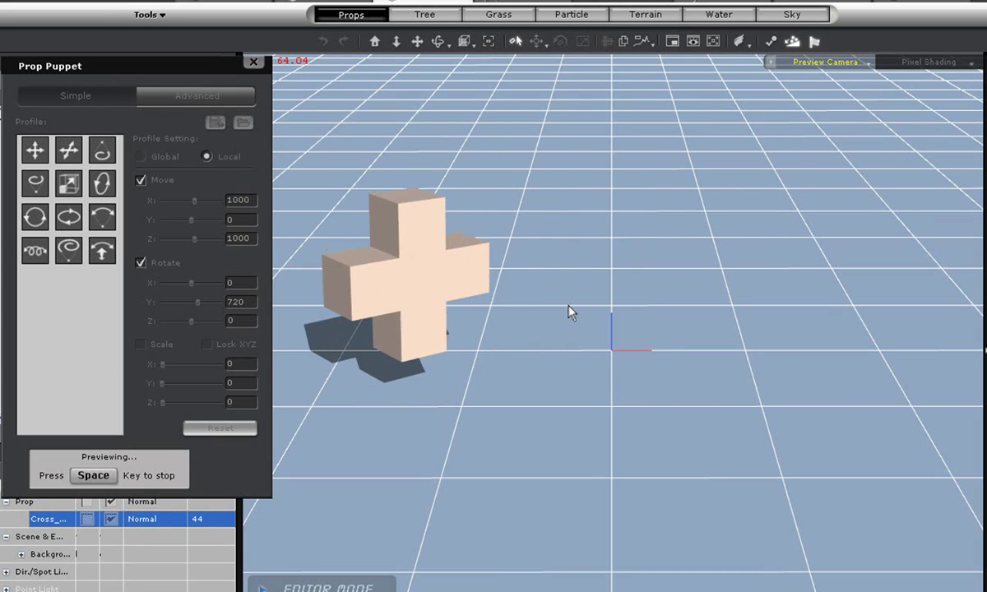
key(space)
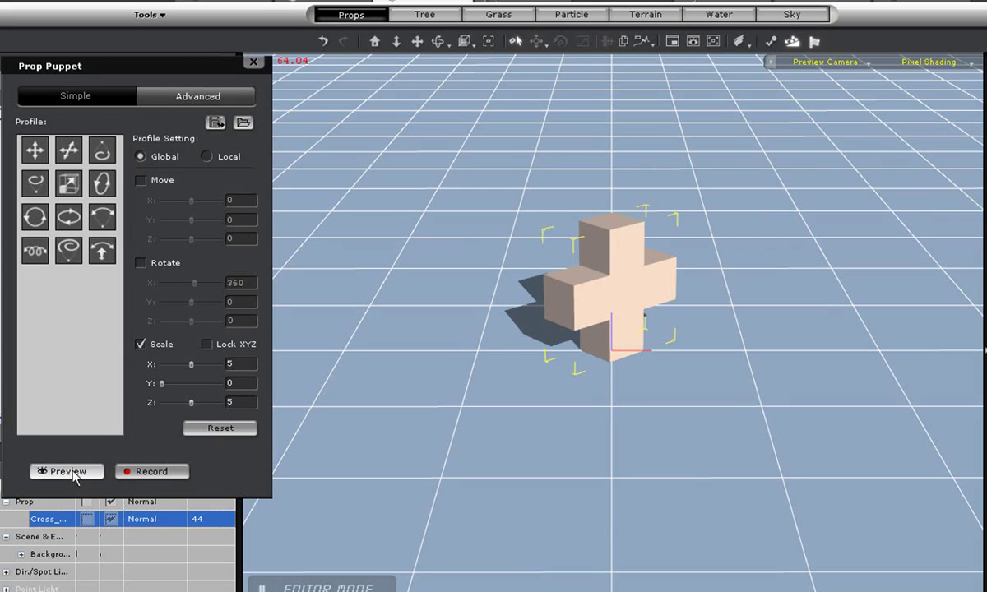
- Preview X/Z scale-5 puppeting of the cross globally, then on Local axes
key(space)
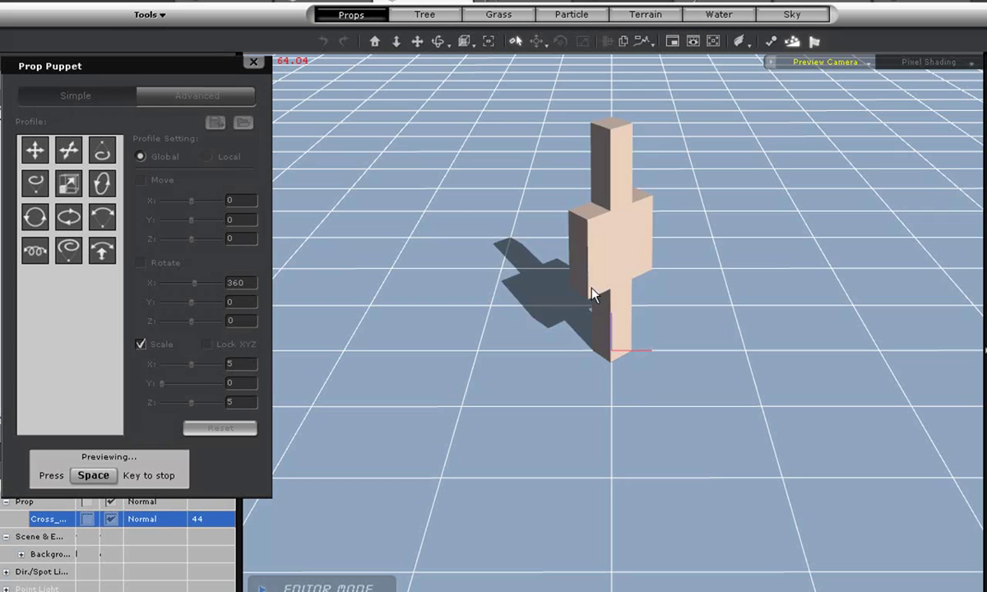
key(space)
click(206, 156)
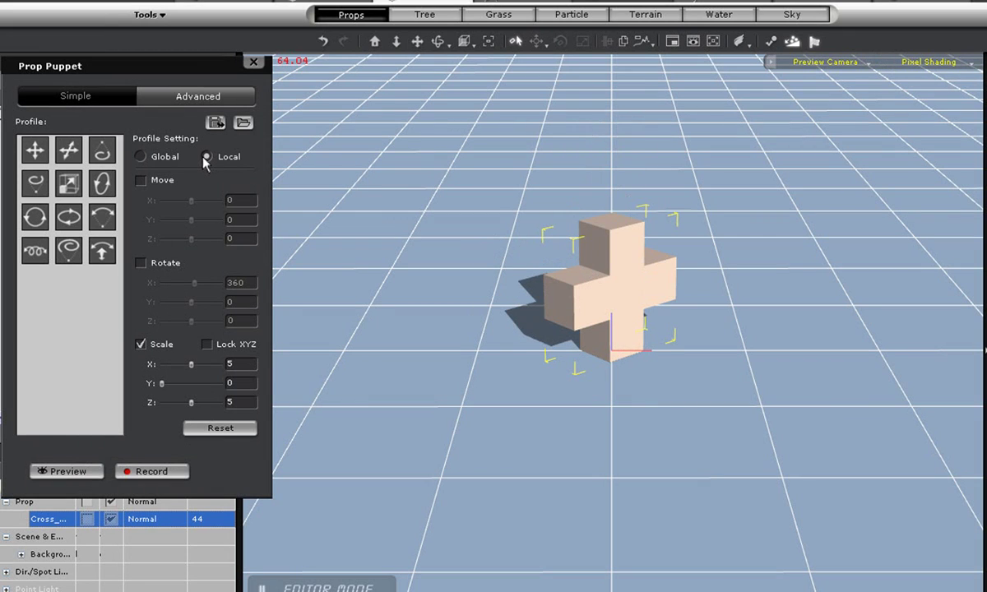
key(space)
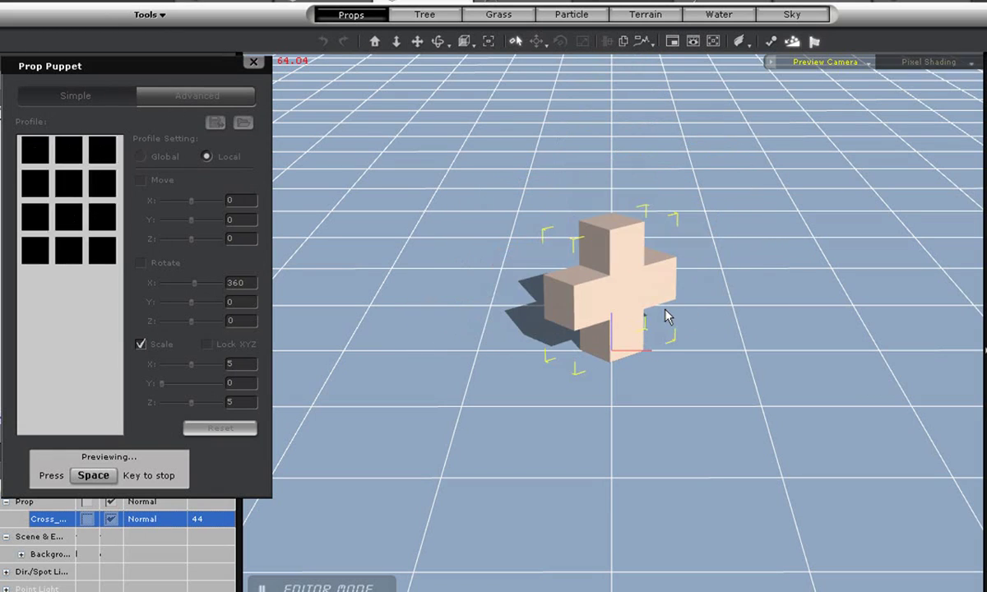
key(space)
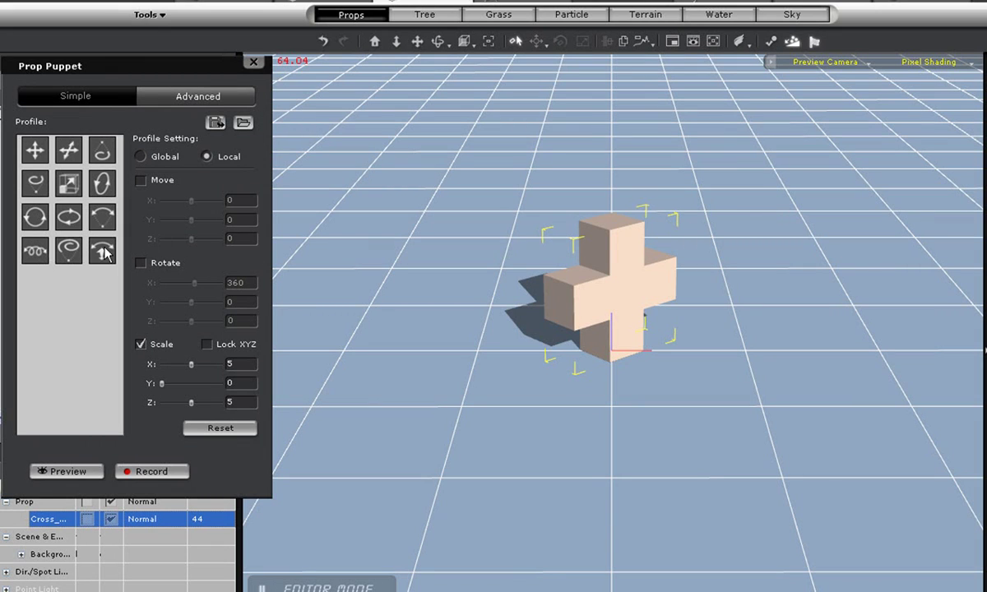
- Preview the Move X 278, Rotate Y 45, Scale Z 5 motion, then again on Local axes
click(70, 472)
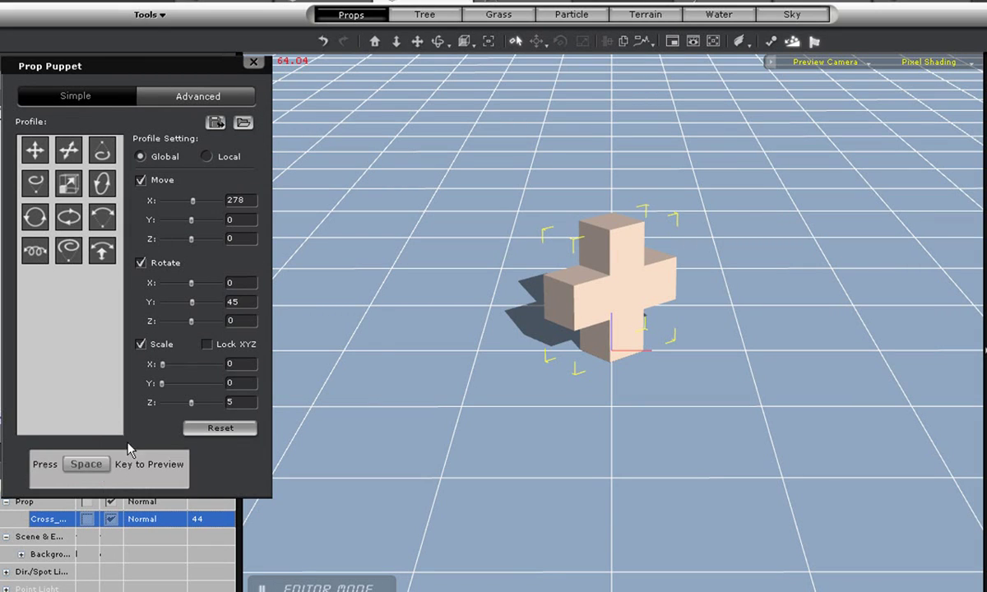
key(space)
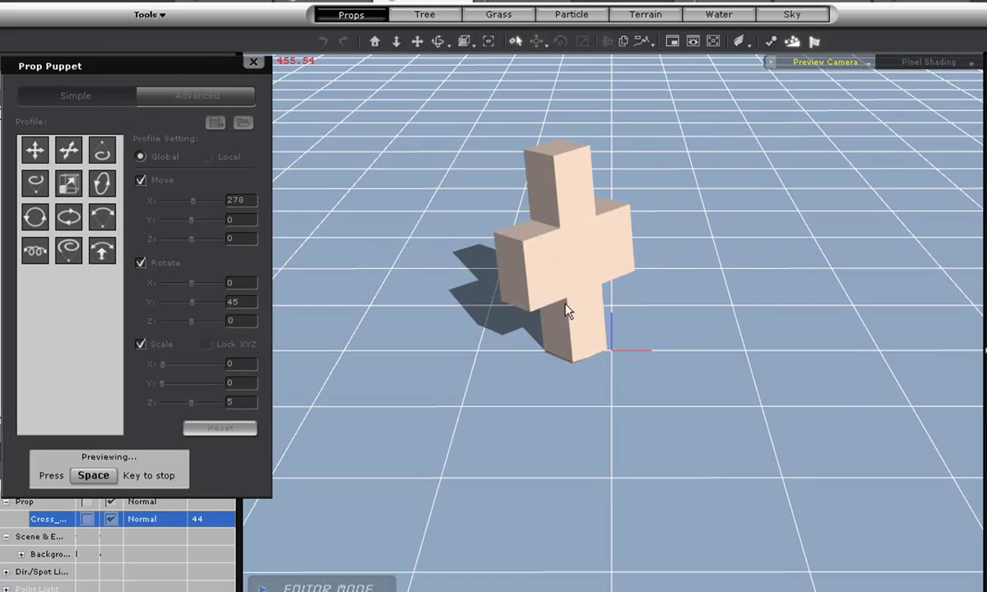
key(space)
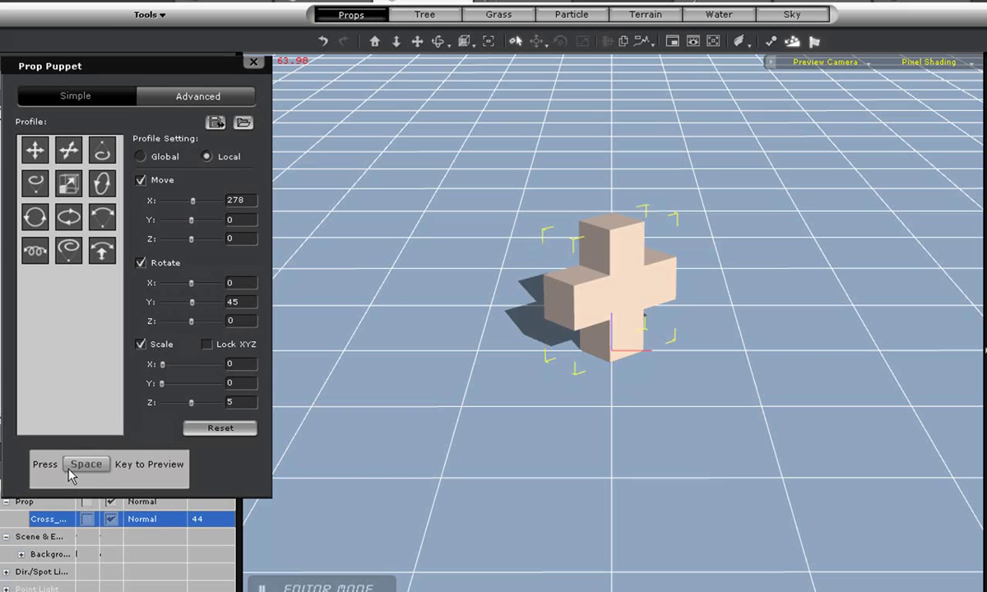
key(space)
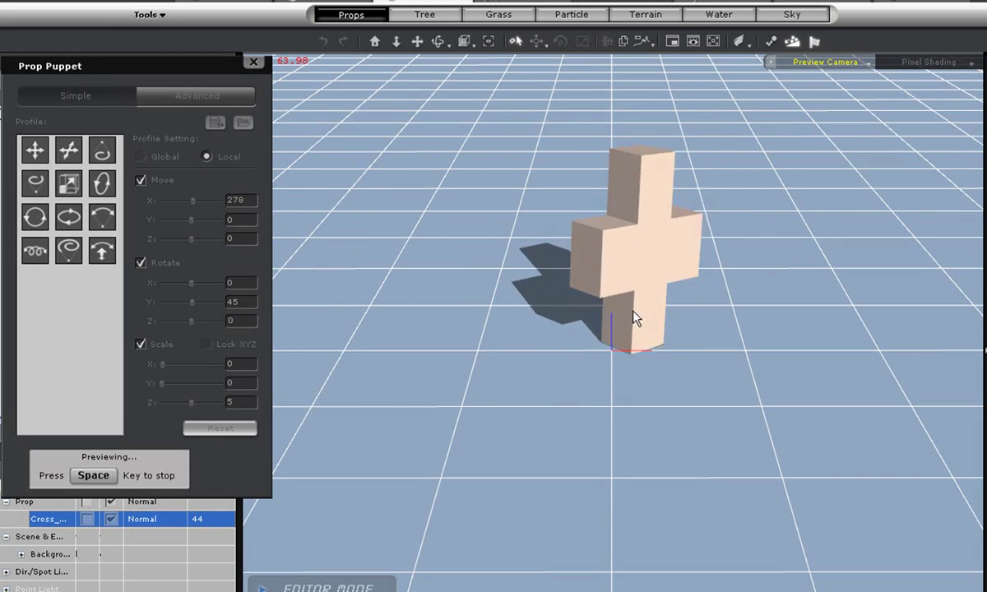
key(space)
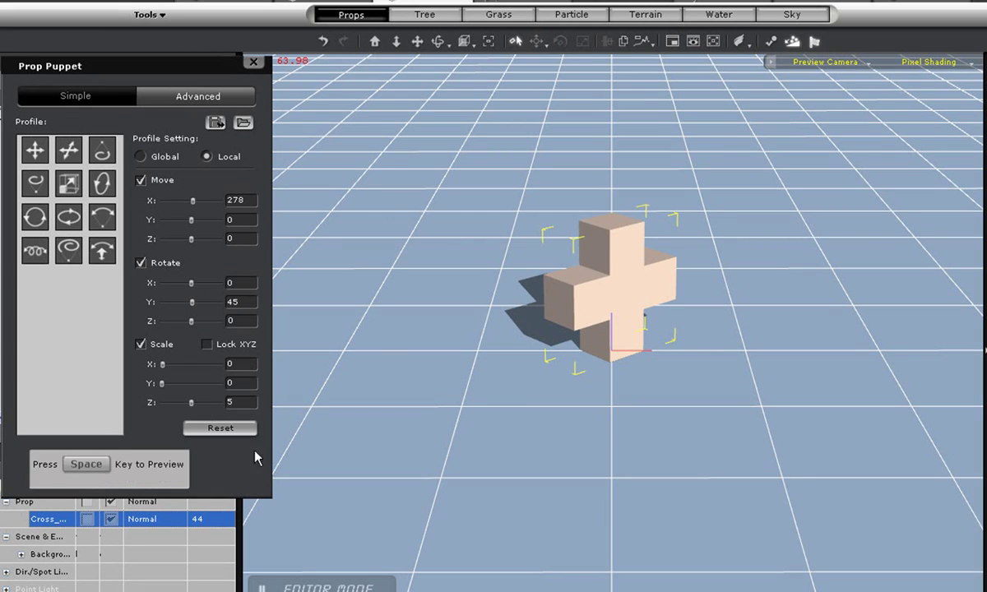
- Record about nine seconds of the Local custom puppet motion onto the cross
key(space)
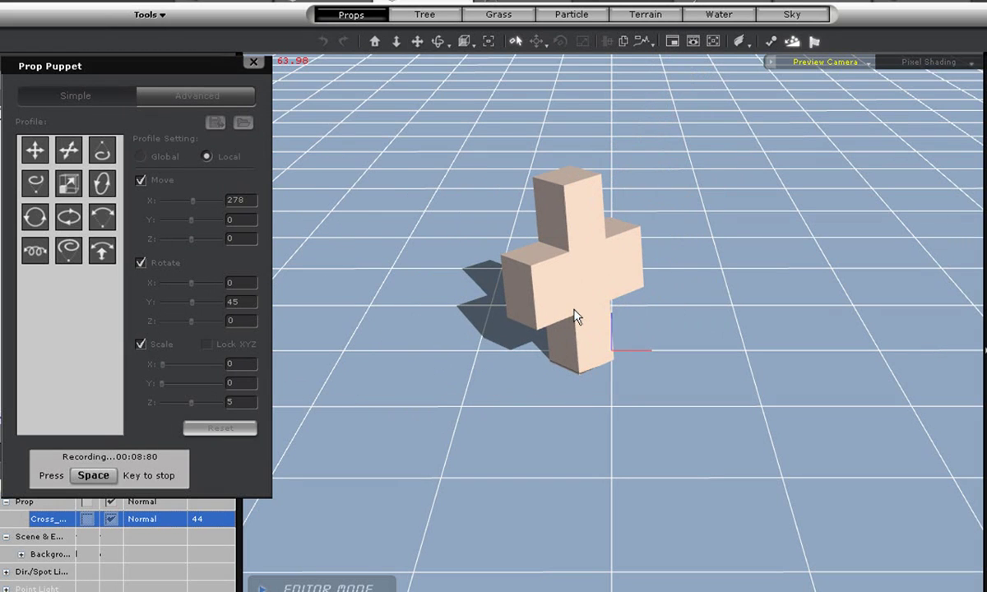
key(space)
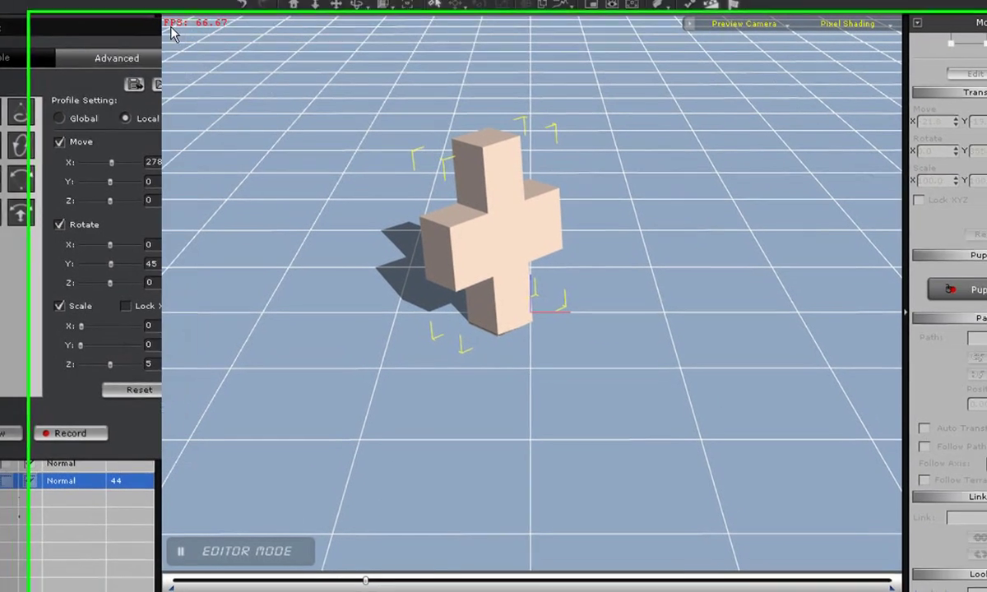
- Close Prop Puppet, rewind to the first frame and play back the recorded cross animation
click(253, 63)
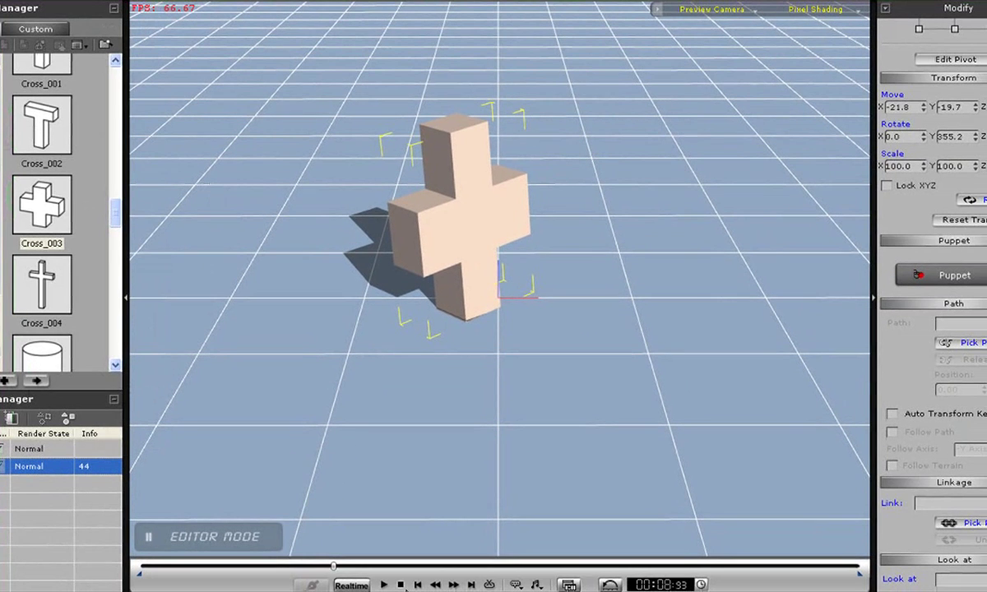
click(401, 585)
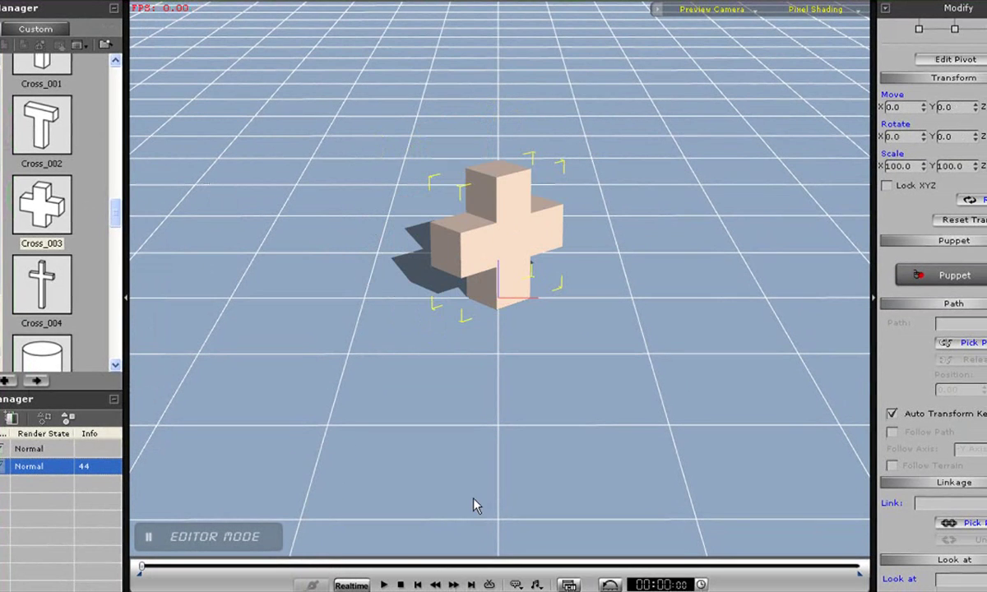
right_drag(608, 425, 439, 491)
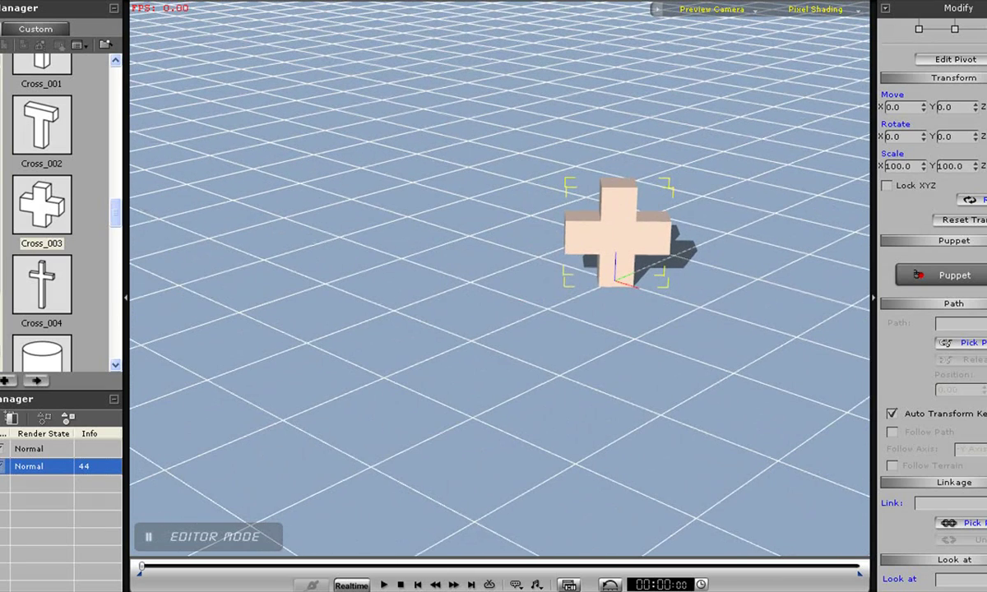
click(385, 585)
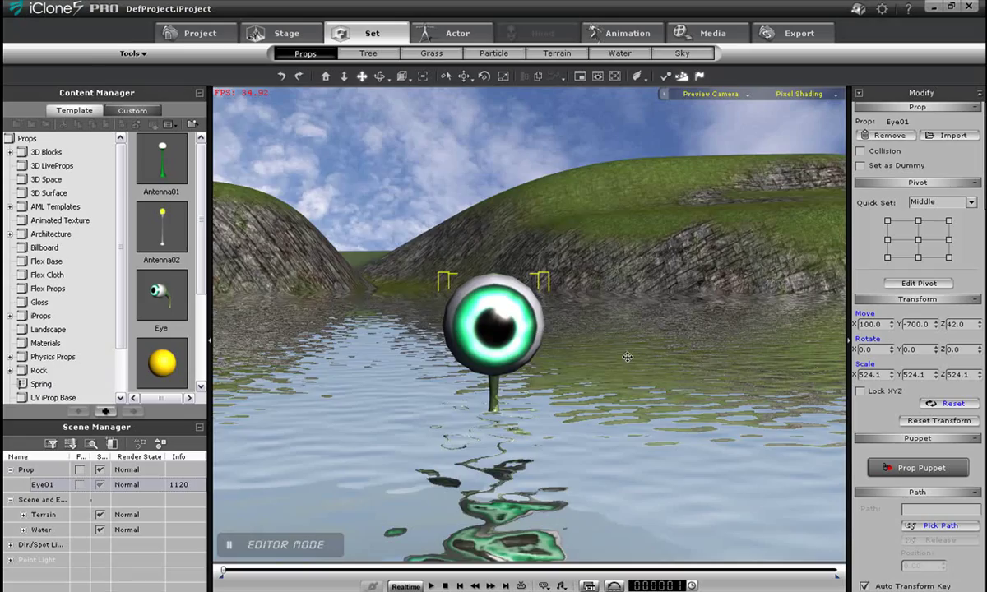
- Orbit the camera around the Eye01 eyeball standing in the swamp water
right_drag(626, 356, 713, 442)
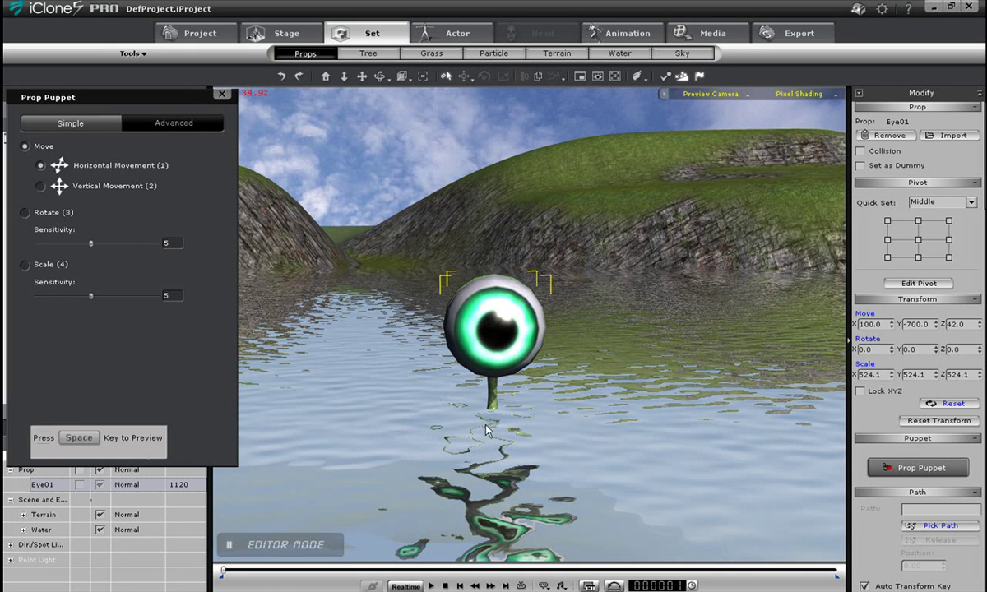
key(space)
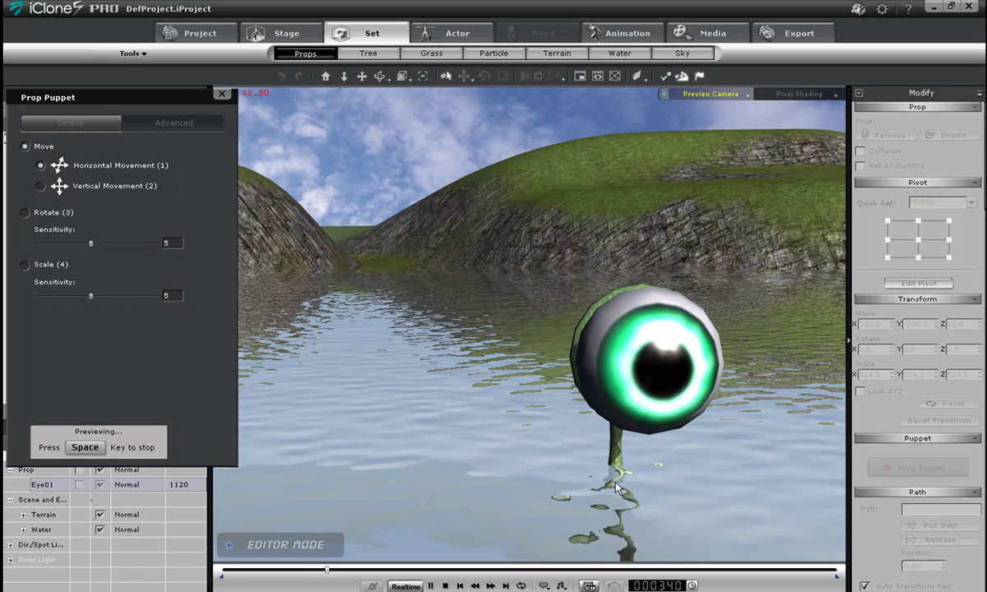
key(3)
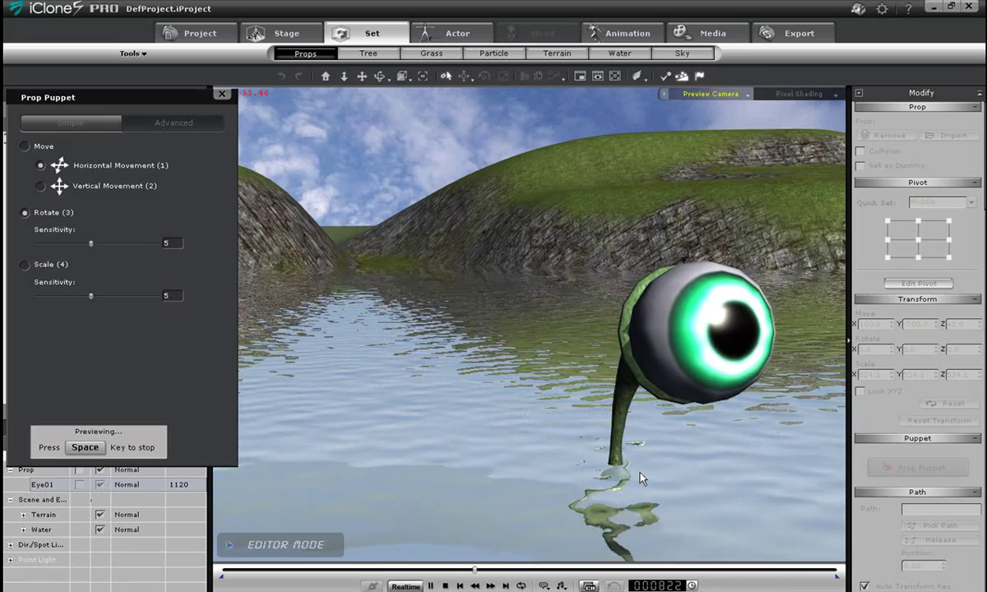
key(4)
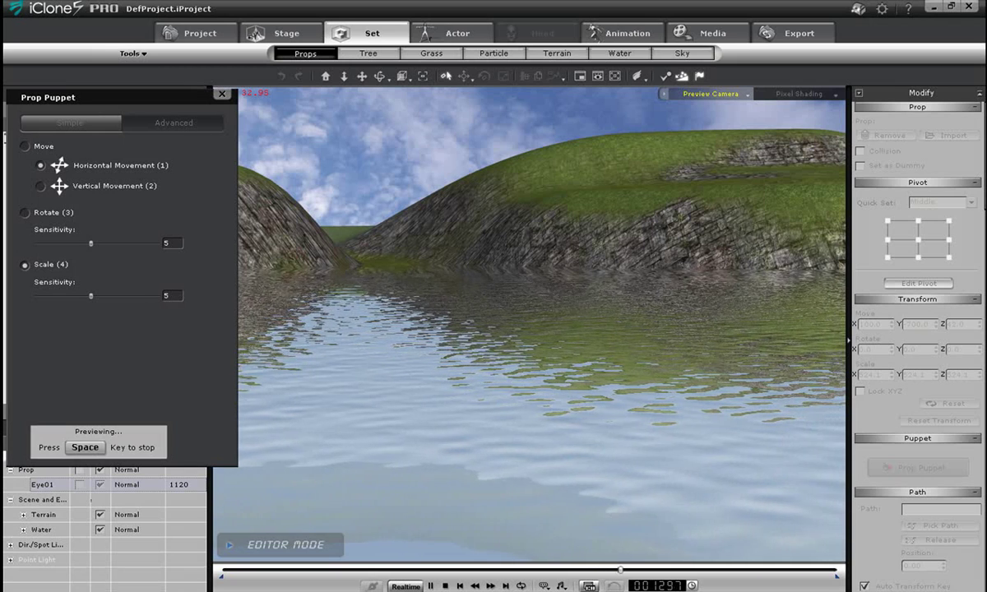
key(space)
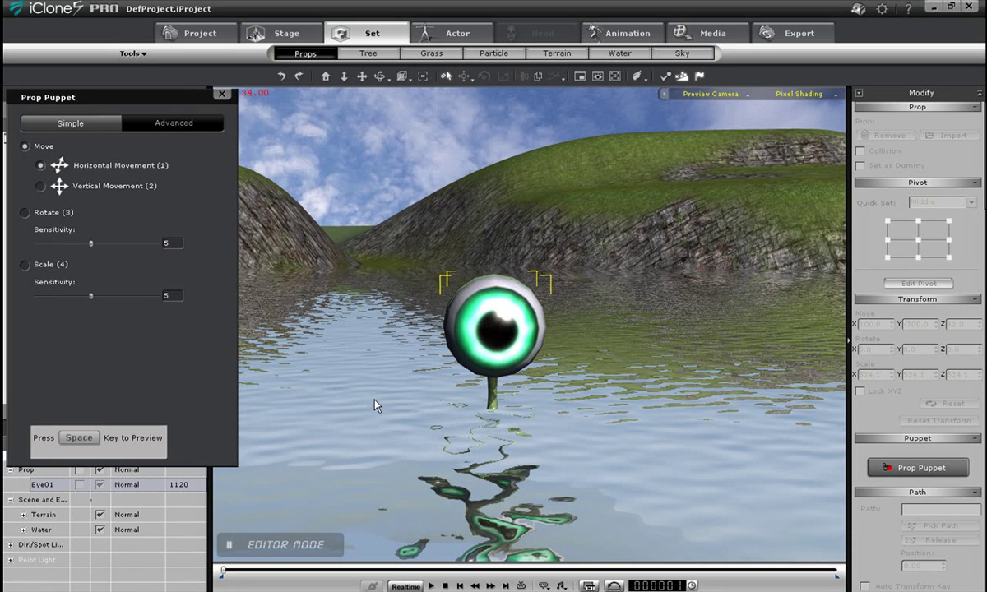
- Record Eye01 moving, turning and shrinking into the water, then rewind and play it back
key(space)
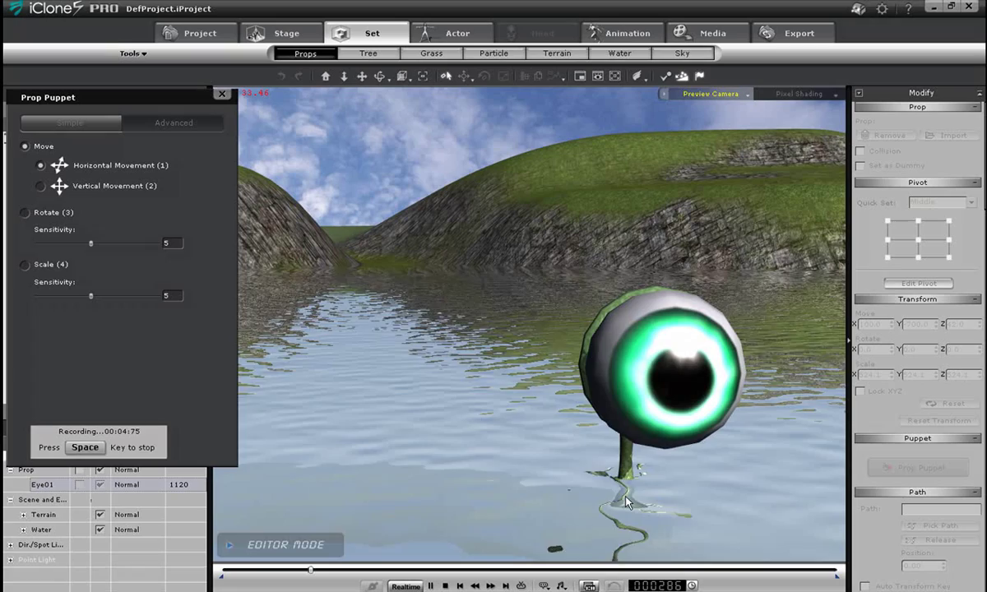
key(3)
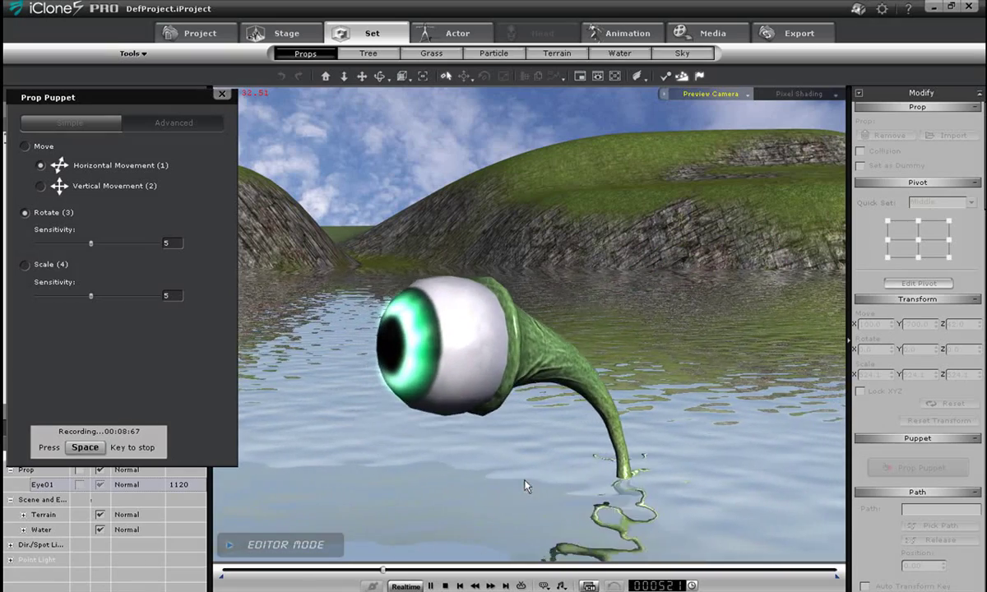
key(4)
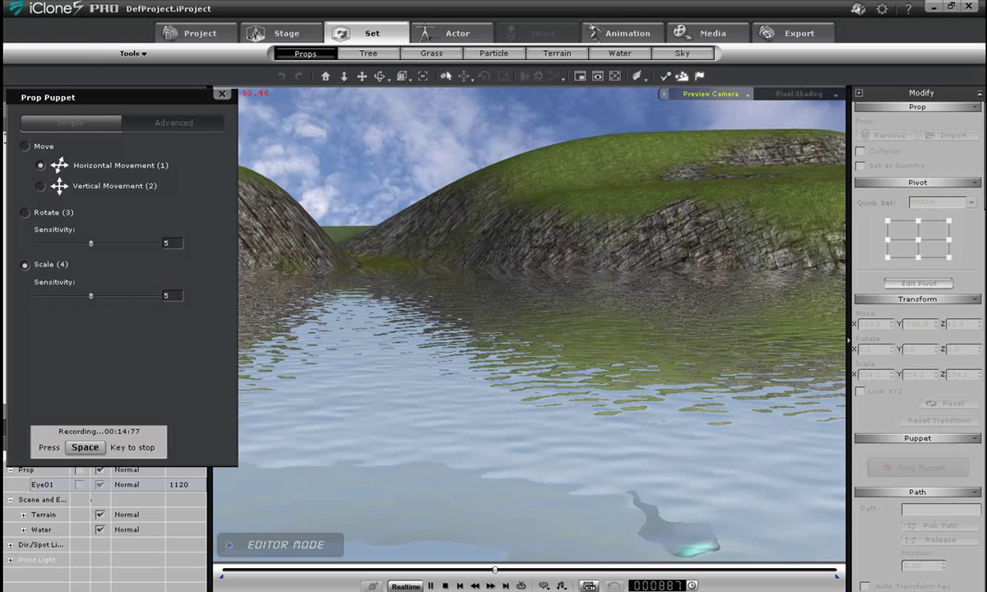
key(space)
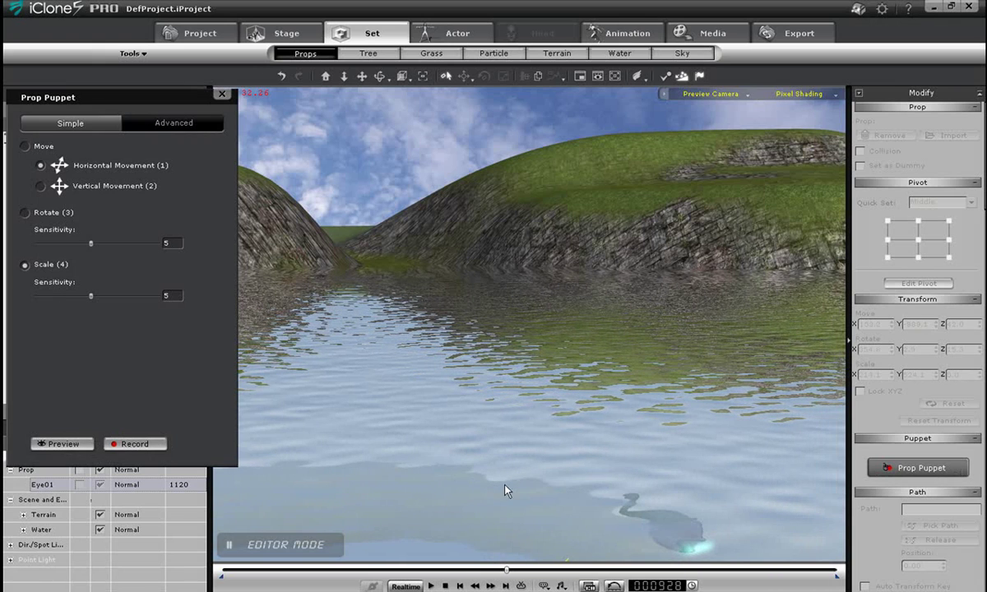
click(444, 586)
click(431, 585)
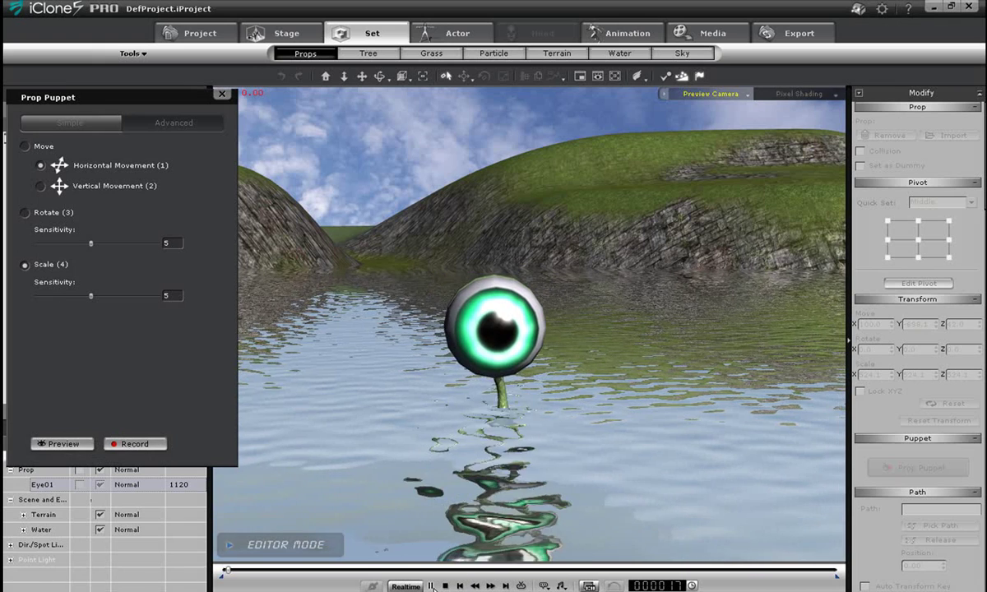